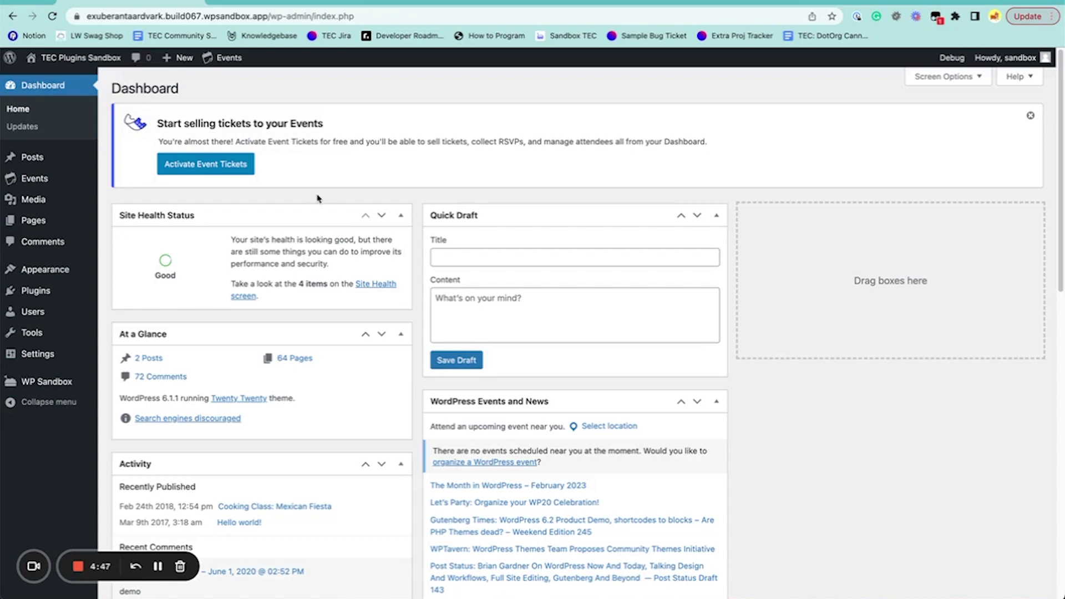
- Bring up the Events flyout submenu in the WordPress admin sidebar
{"action": "mouse_move", "coordinate": [36, 186]}
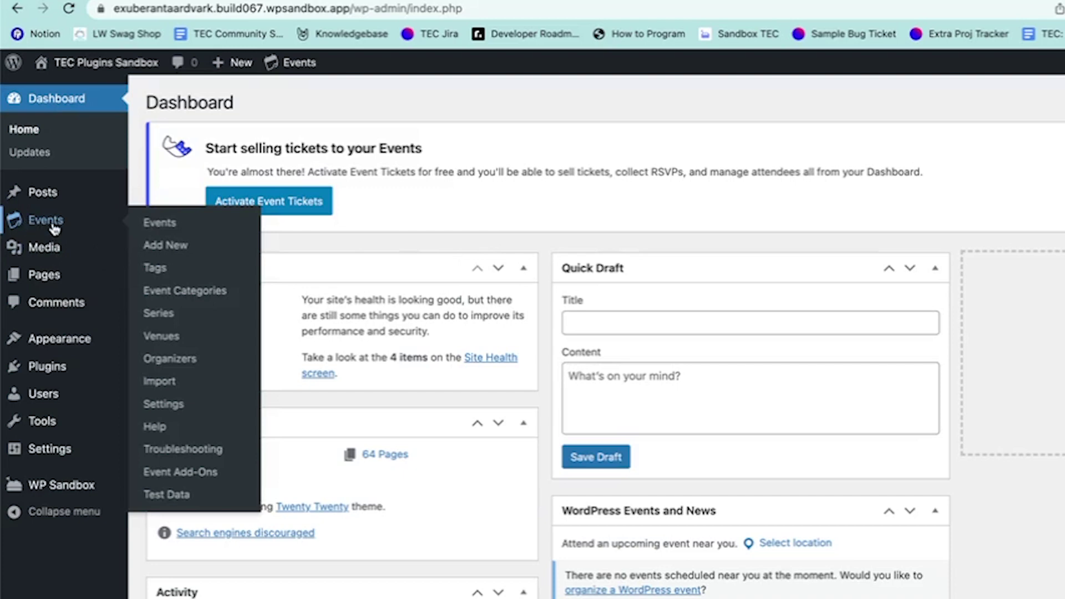
- Open Events > Settings and review the General tab's Viewing options, including the events URL slug
{"action": "left_click", "coordinate": [170, 408]}
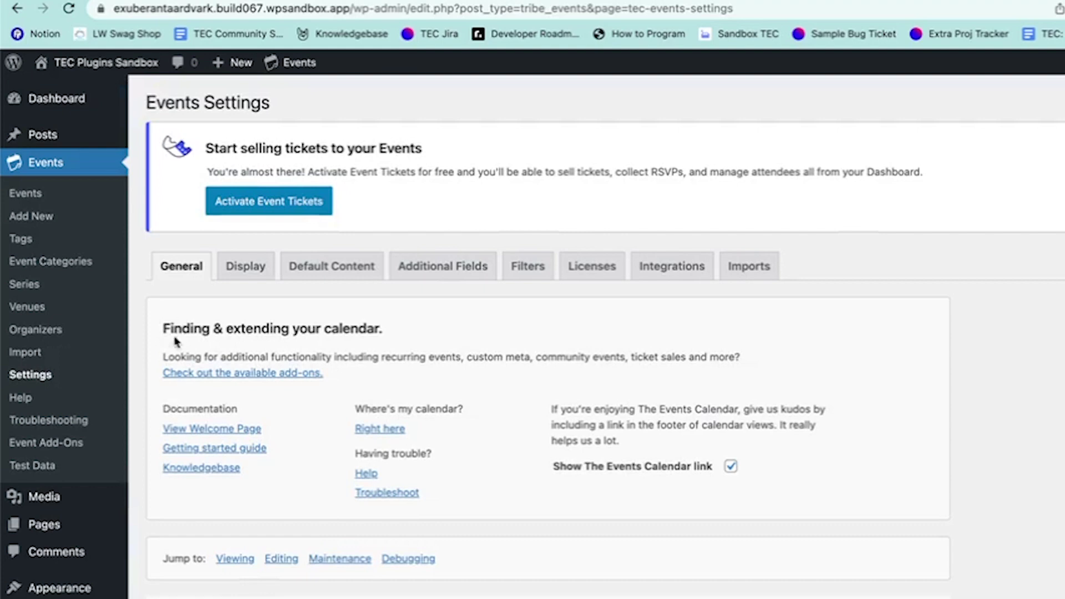
{"action": "scroll", "coordinate": [836, 439], "scroll_direction": "down", "scroll_amount": 3}
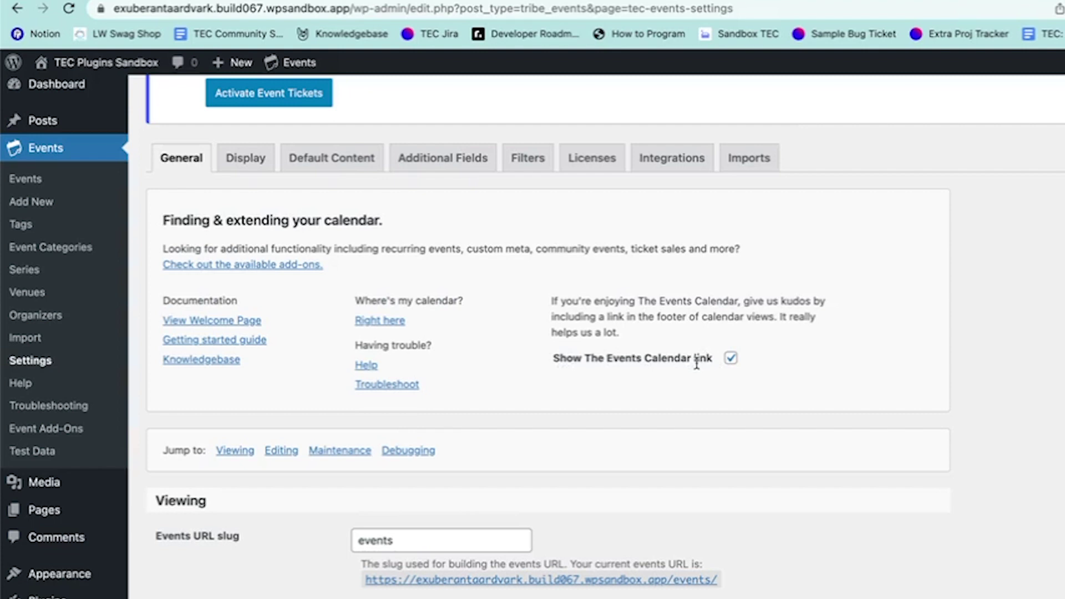
{"action": "scroll", "coordinate": [971, 366], "scroll_direction": "down", "scroll_amount": 8}
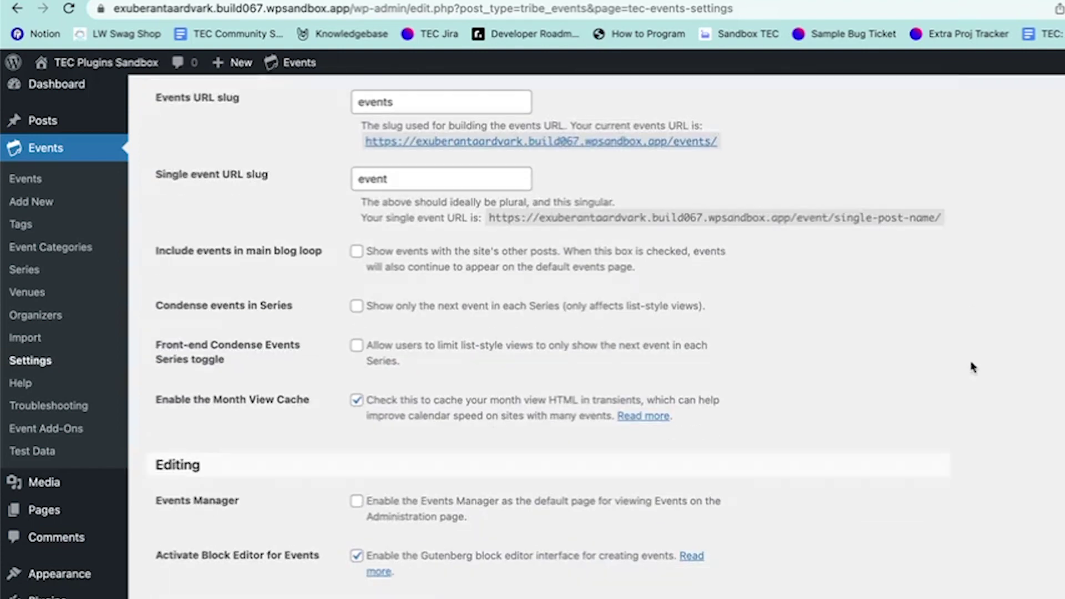
{"action": "scroll", "coordinate": [971, 366], "scroll_direction": "up", "scroll_amount": 3}
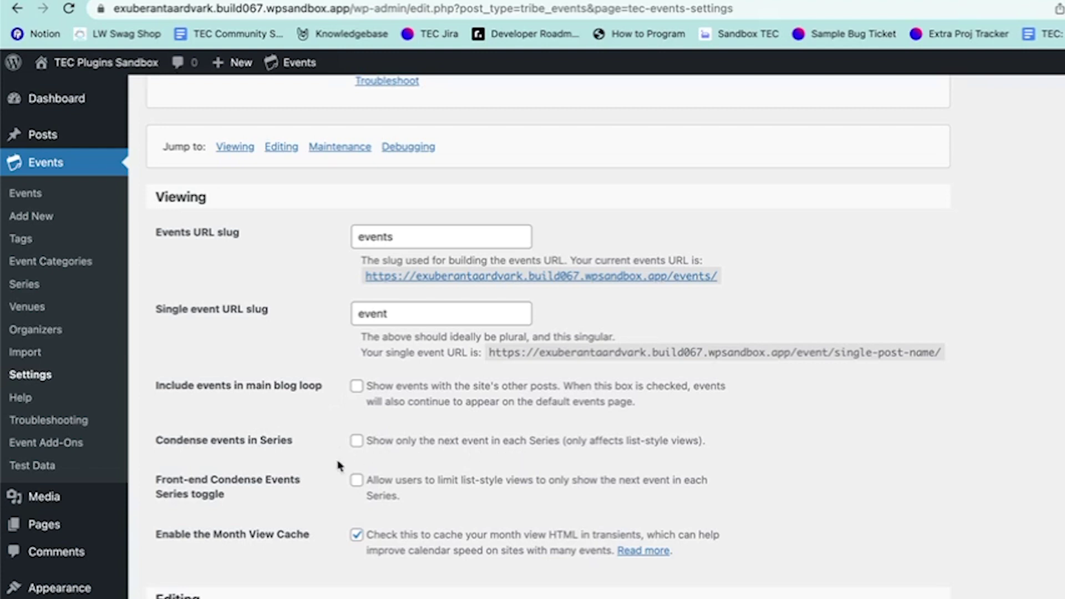
{"action": "left_click", "coordinate": [357, 440]}
{"action": "left_click", "coordinate": [357, 441]}
{"action": "scroll", "coordinate": [259, 500], "scroll_direction": "down", "scroll_amount": 2}
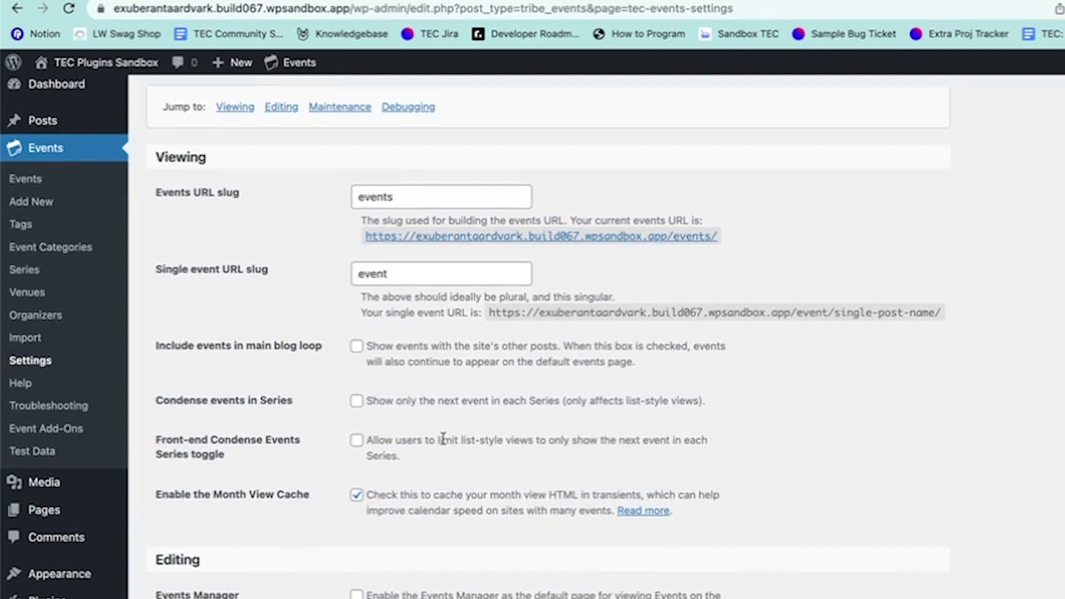
{"action": "scroll", "coordinate": [239, 429], "scroll_direction": "down", "scroll_amount": 4}
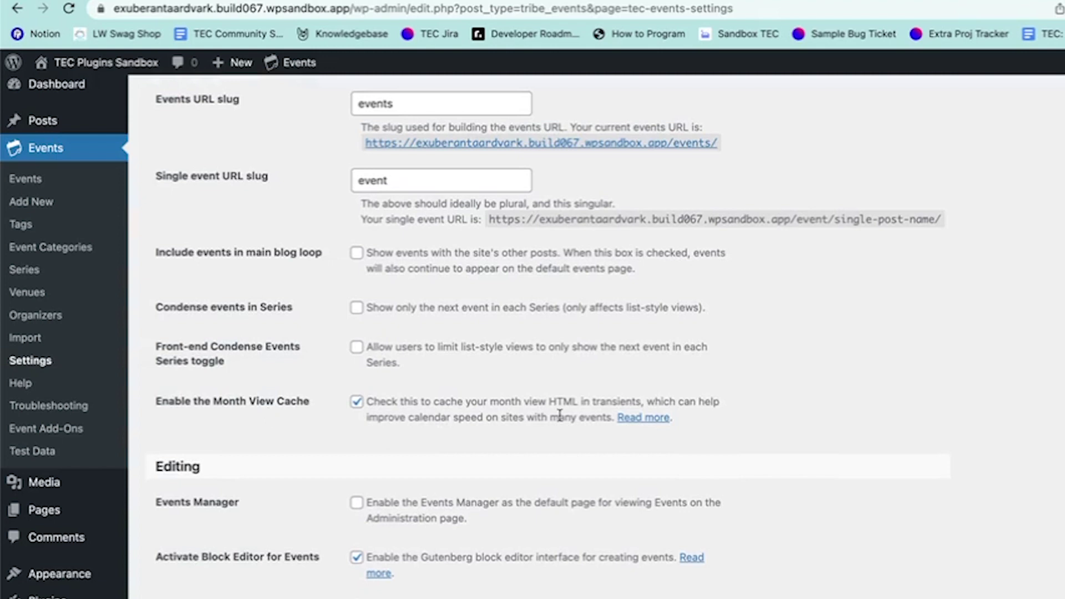
{"action": "scroll", "coordinate": [555, 416], "scroll_direction": "down", "scroll_amount": 10}
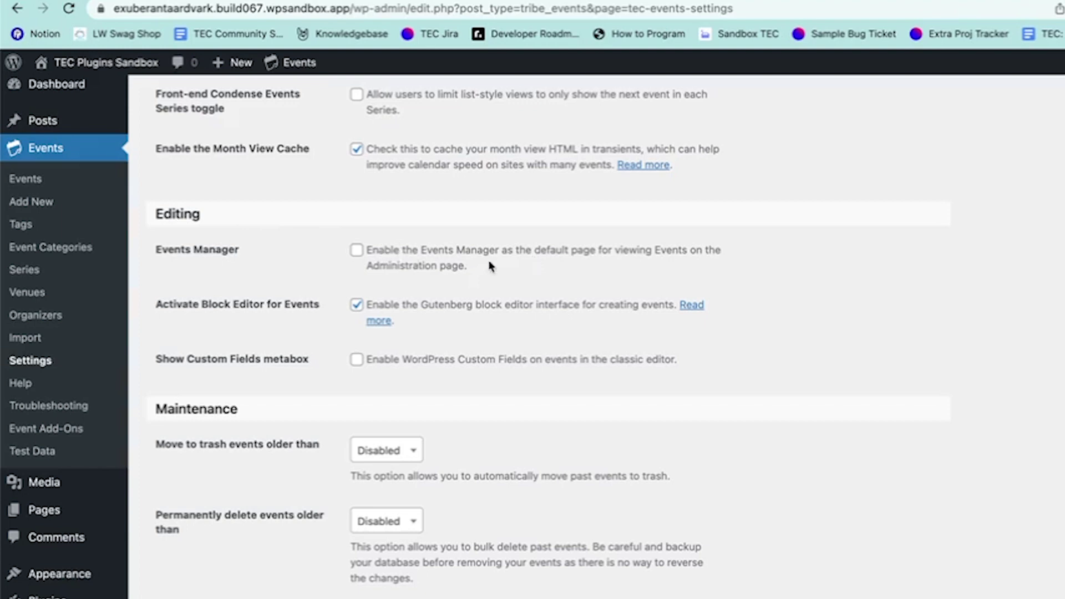
{"action": "scroll", "coordinate": [273, 321], "scroll_direction": "down", "scroll_amount": 5}
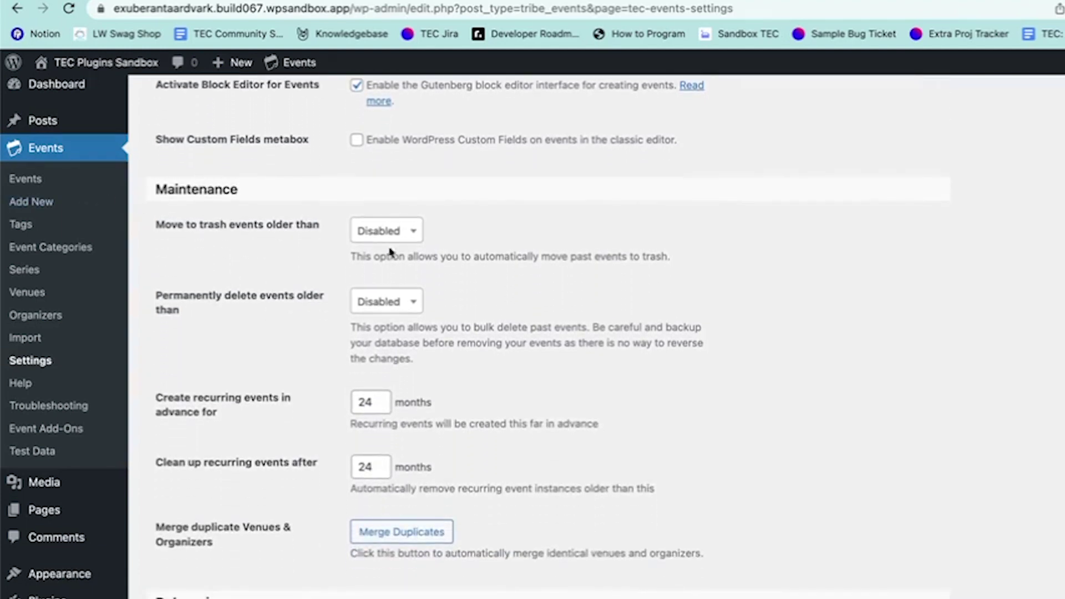
{"action": "left_click", "coordinate": [409, 233]}
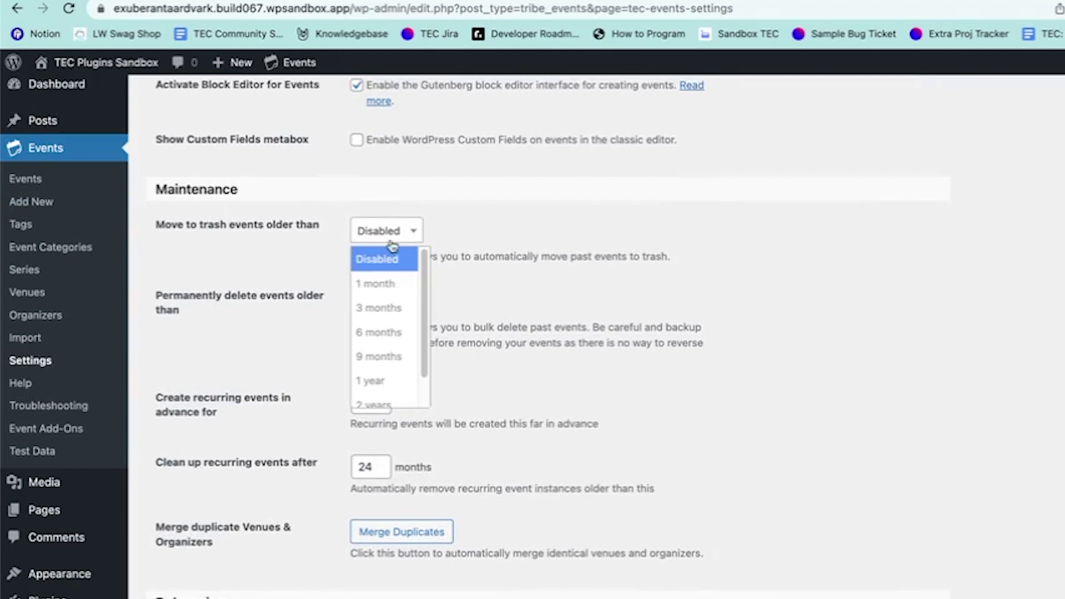
{"action": "scroll", "coordinate": [397, 294], "scroll_direction": "down", "scroll_amount": 1}
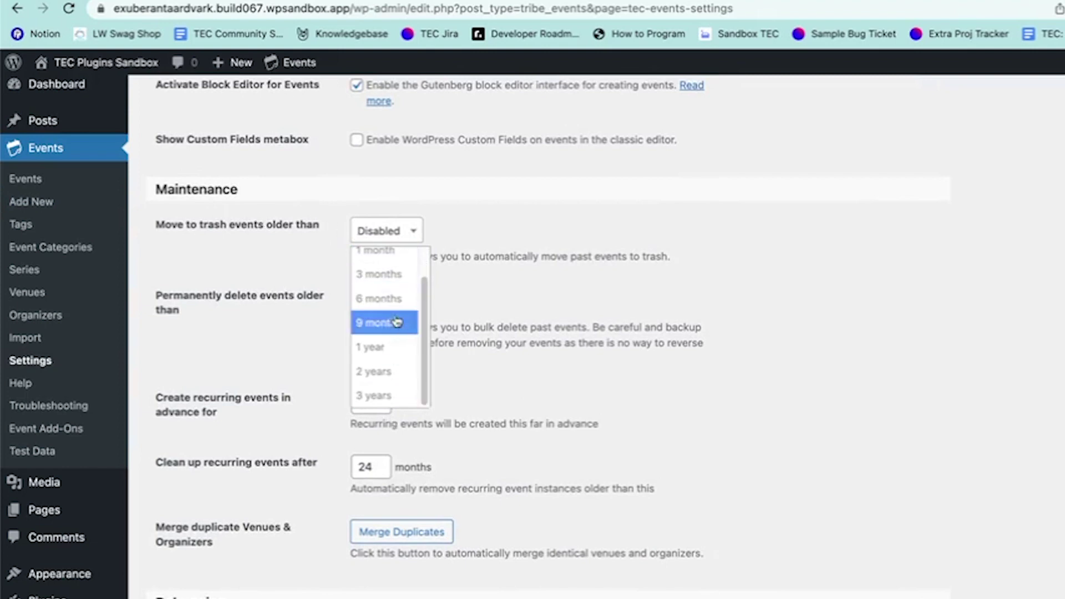
{"action": "scroll", "coordinate": [370, 285], "scroll_direction": "up", "scroll_amount": 1}
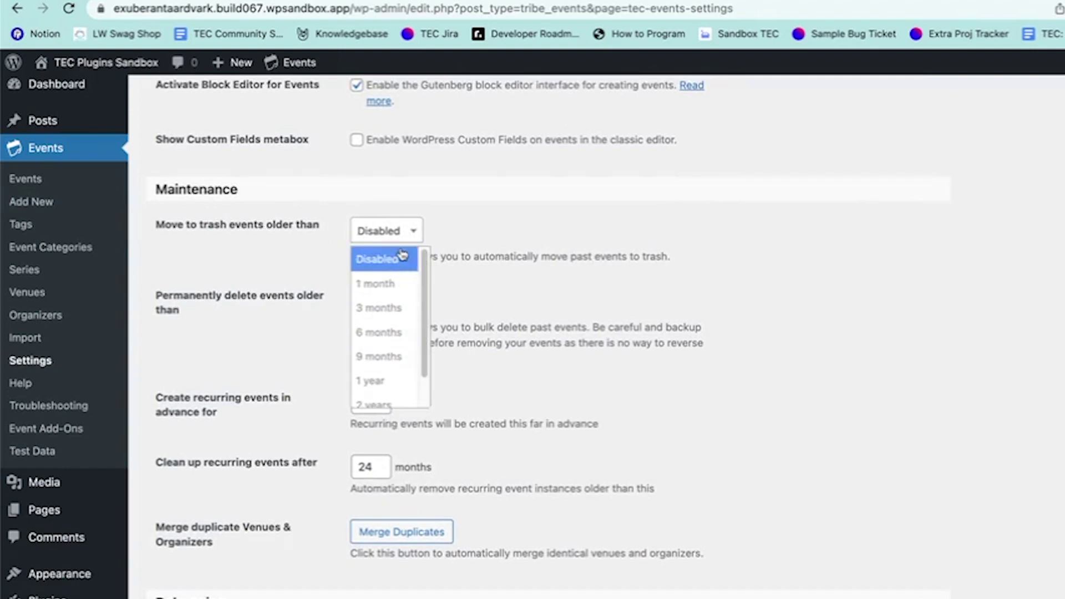
{"action": "left_click", "coordinate": [413, 233]}
{"action": "scroll", "coordinate": [413, 233], "scroll_direction": "down", "scroll_amount": 1}
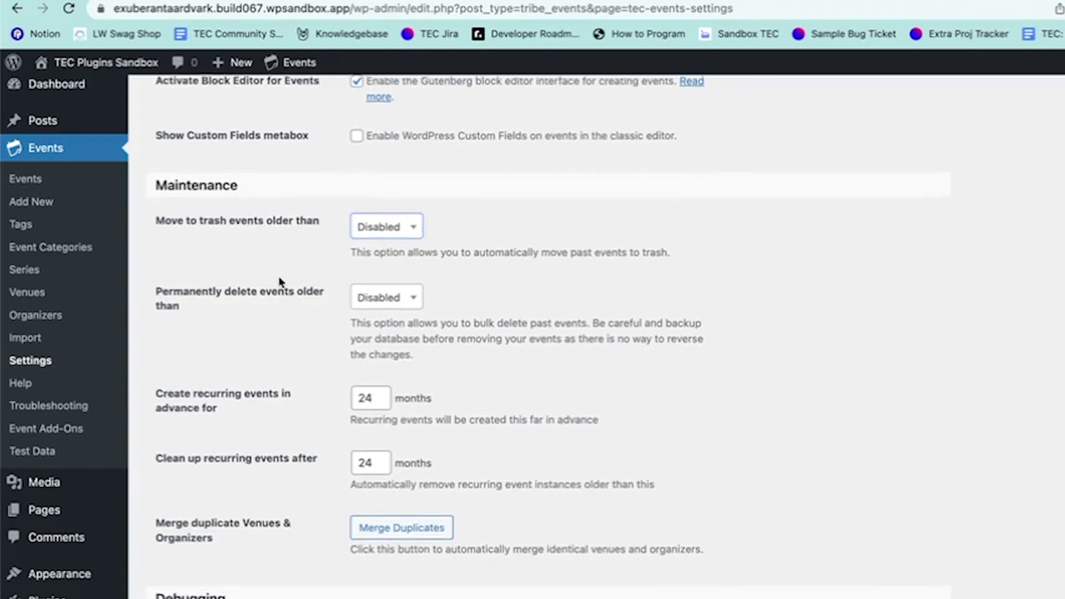
{"action": "scroll", "coordinate": [278, 277], "scroll_direction": "down", "scroll_amount": 1}
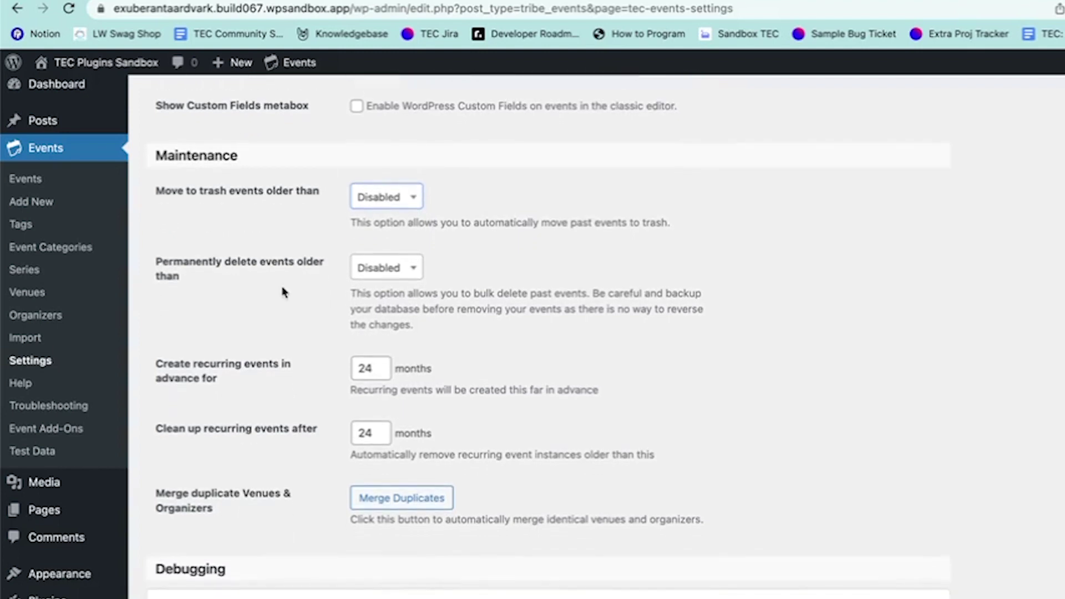
{"action": "scroll", "coordinate": [283, 292], "scroll_direction": "down", "scroll_amount": 2}
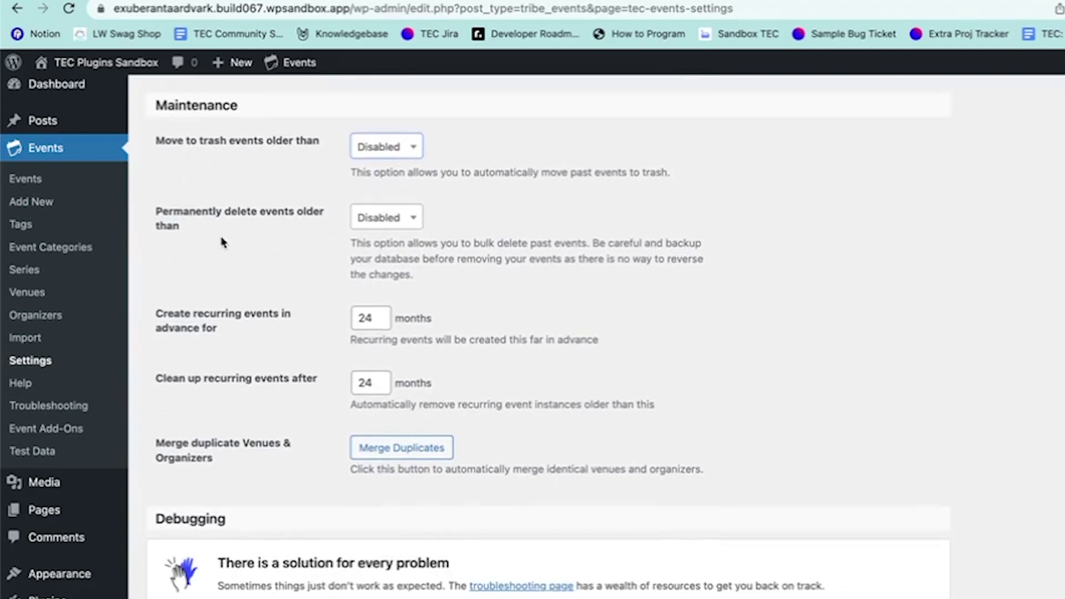
{"action": "scroll", "coordinate": [421, 255], "scroll_direction": "down", "scroll_amount": 1}
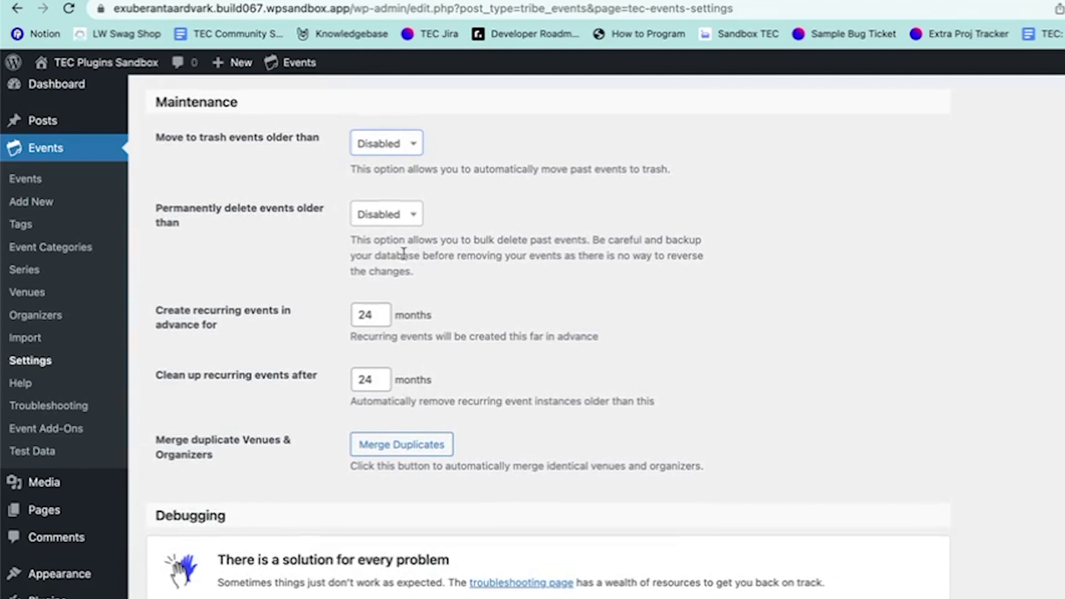
{"action": "scroll", "coordinate": [296, 294], "scroll_direction": "down", "scroll_amount": 1}
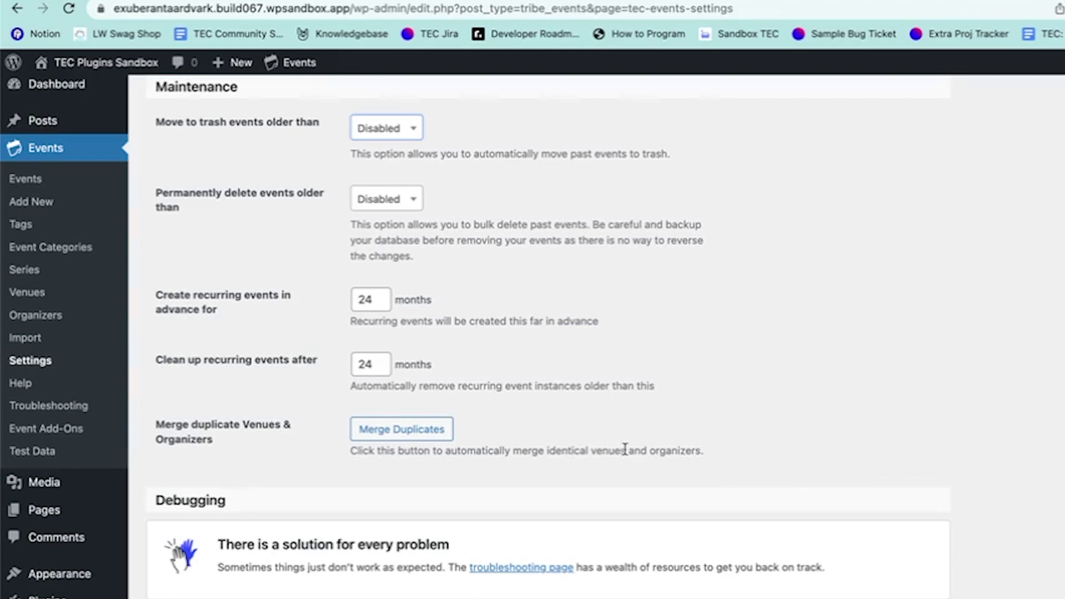
- Reload the General tab, then review the Display tab's Default Styles and enabled calendar views
{"action": "left_click", "coordinate": [399, 430]}
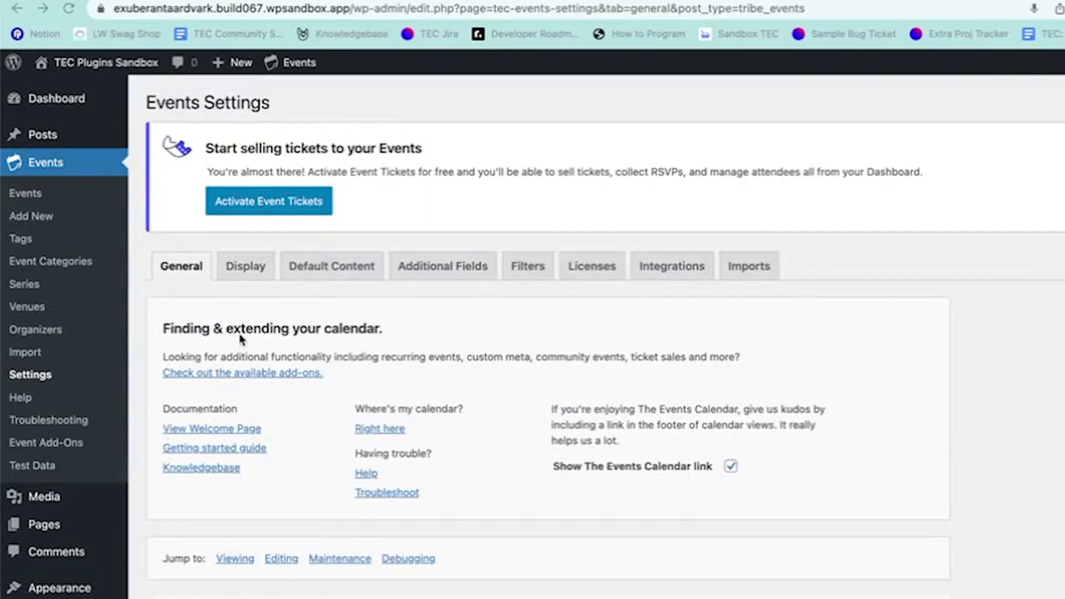
{"action": "left_click", "coordinate": [244, 274]}
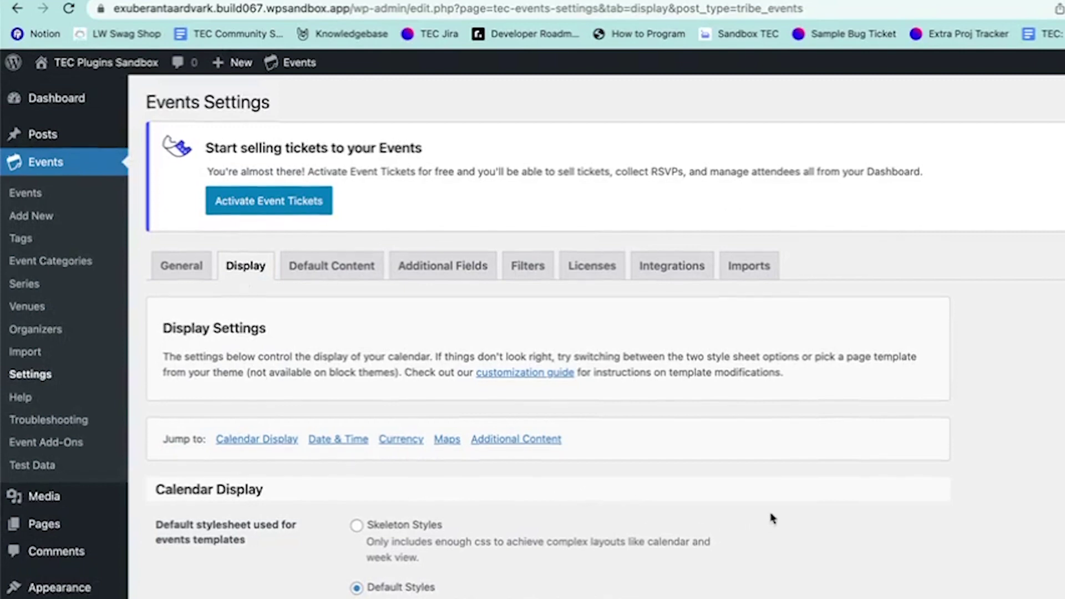
{"action": "scroll", "coordinate": [768, 518], "scroll_direction": "down", "scroll_amount": 5}
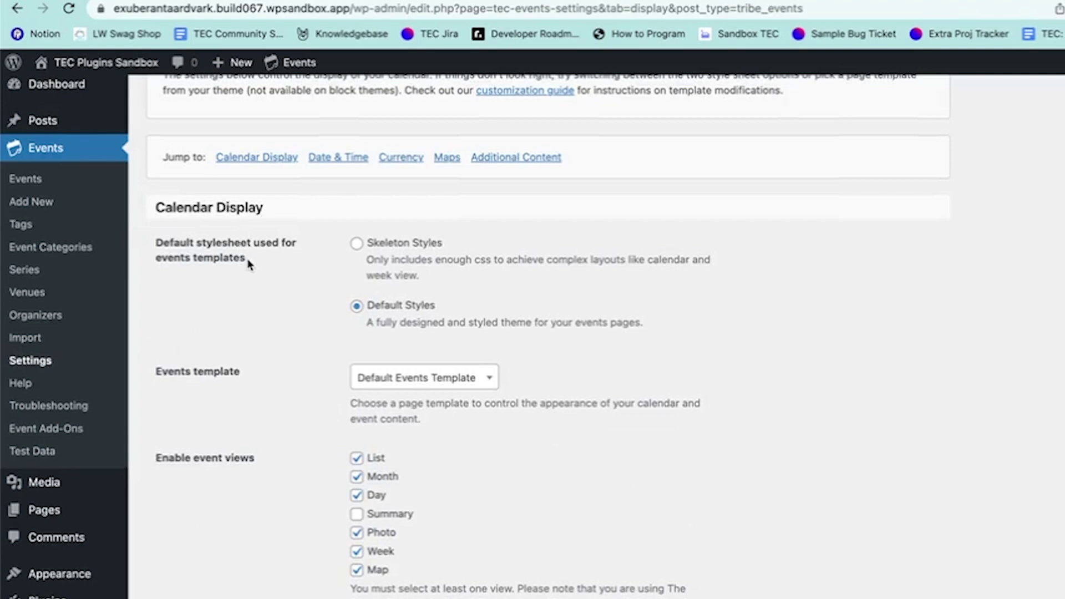
{"action": "scroll", "coordinate": [239, 255], "scroll_direction": "down", "scroll_amount": 2}
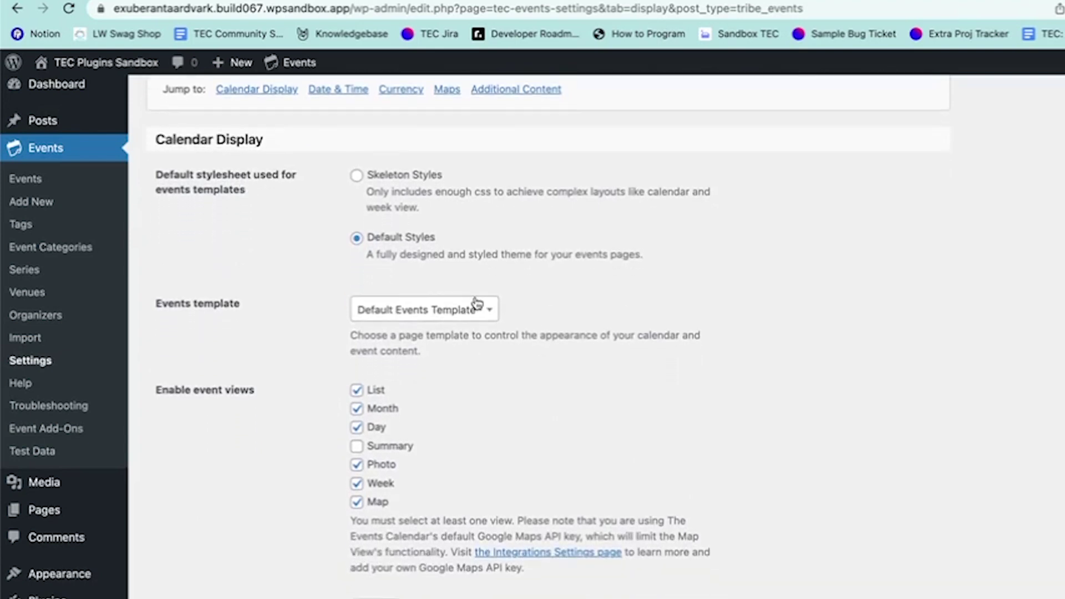
{"action": "left_click", "coordinate": [477, 305]}
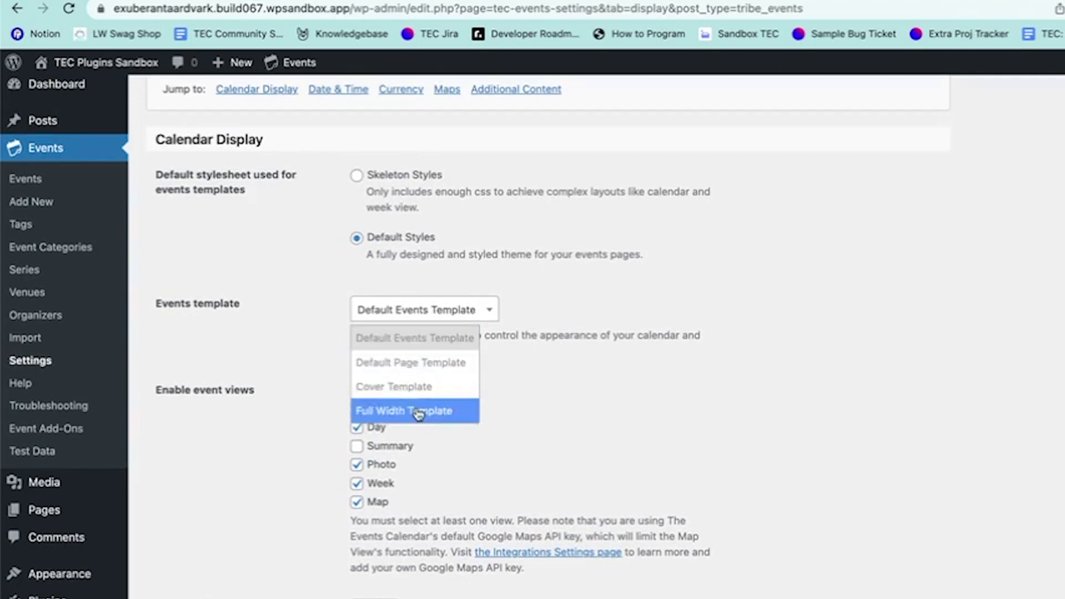
{"action": "left_click", "coordinate": [475, 309]}
{"action": "scroll", "coordinate": [281, 326], "scroll_direction": "down", "scroll_amount": 2}
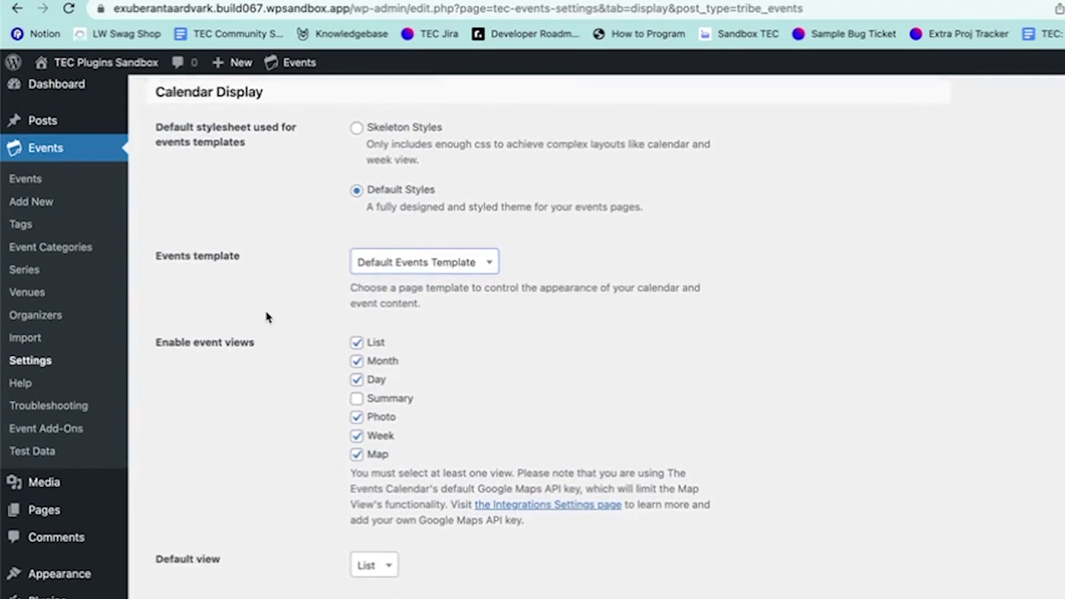
{"action": "scroll", "coordinate": [266, 317], "scroll_direction": "down", "scroll_amount": 5}
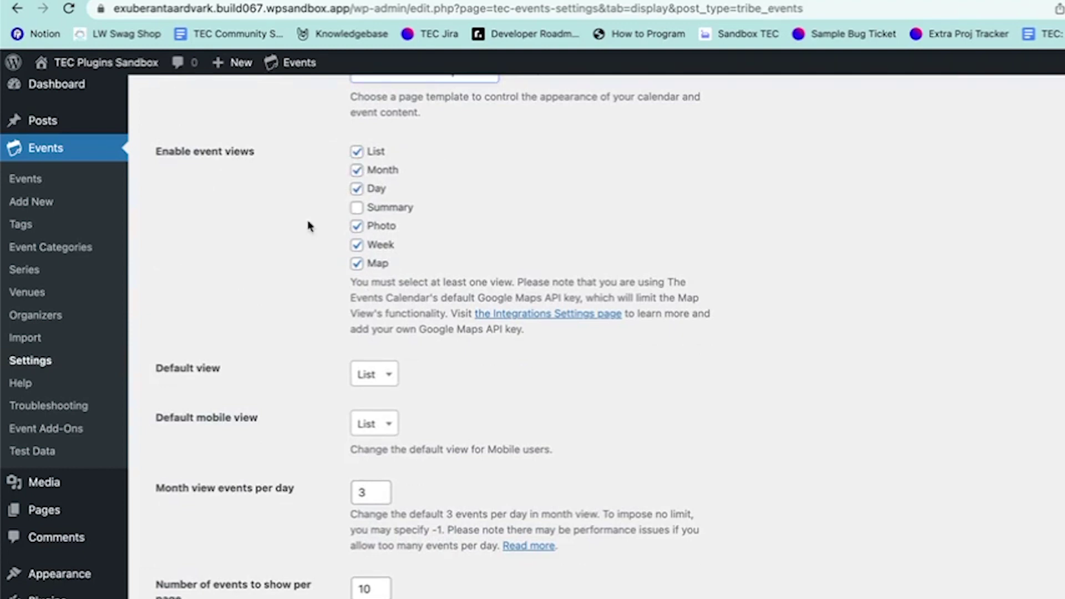
{"action": "scroll", "coordinate": [278, 294], "scroll_direction": "down", "scroll_amount": 3}
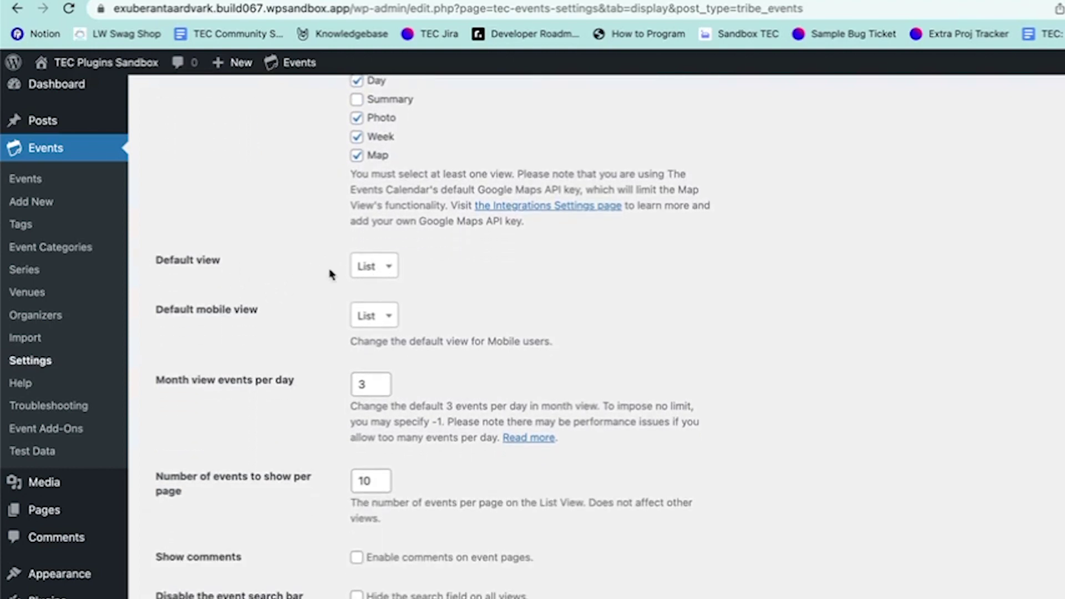
{"action": "left_click", "coordinate": [391, 273]}
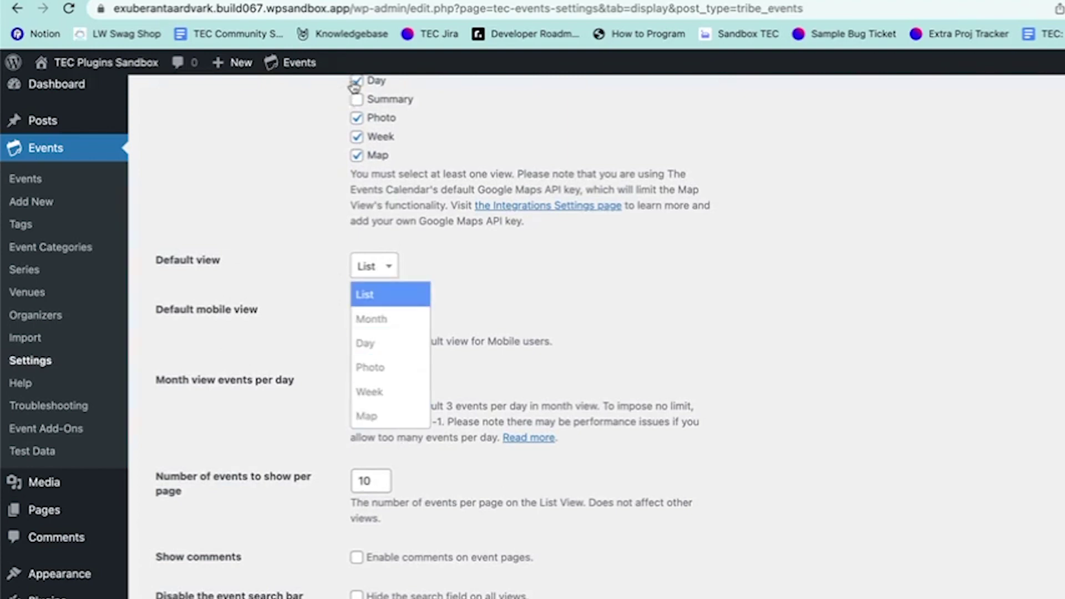
{"action": "left_click", "coordinate": [270, 205]}
{"action": "scroll", "coordinate": [255, 294], "scroll_direction": "down", "scroll_amount": 1}
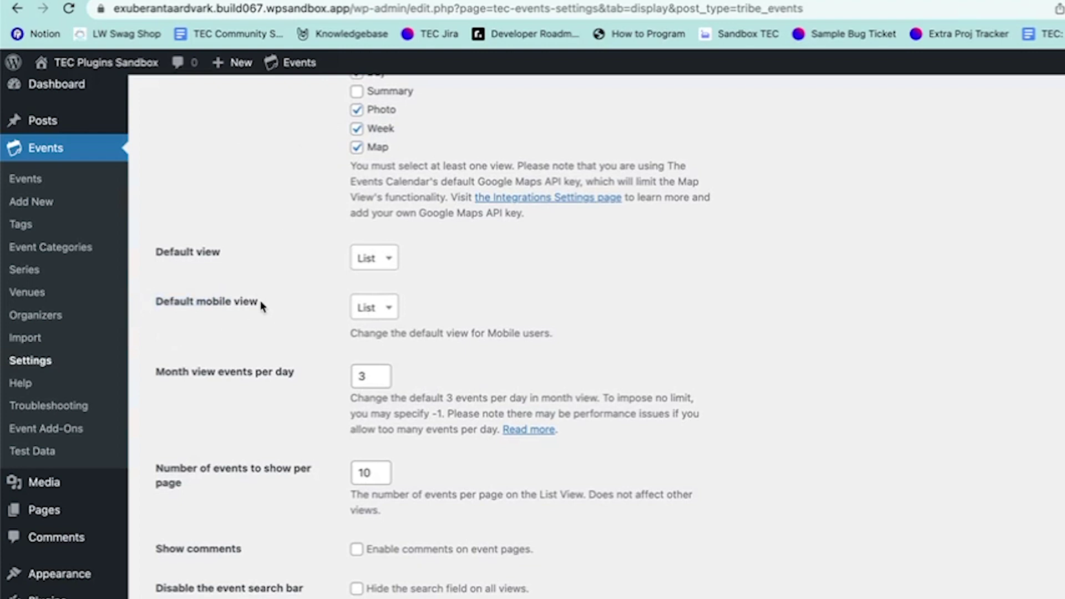
{"action": "scroll", "coordinate": [261, 303], "scroll_direction": "down", "scroll_amount": 3}
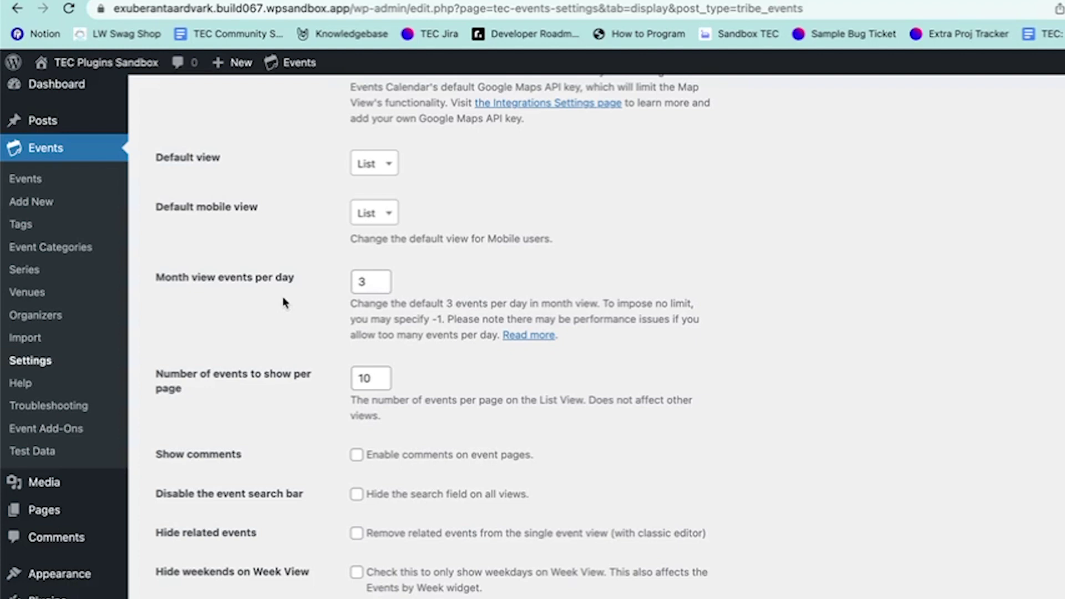
{"action": "scroll", "coordinate": [283, 305], "scroll_direction": "down", "scroll_amount": 3}
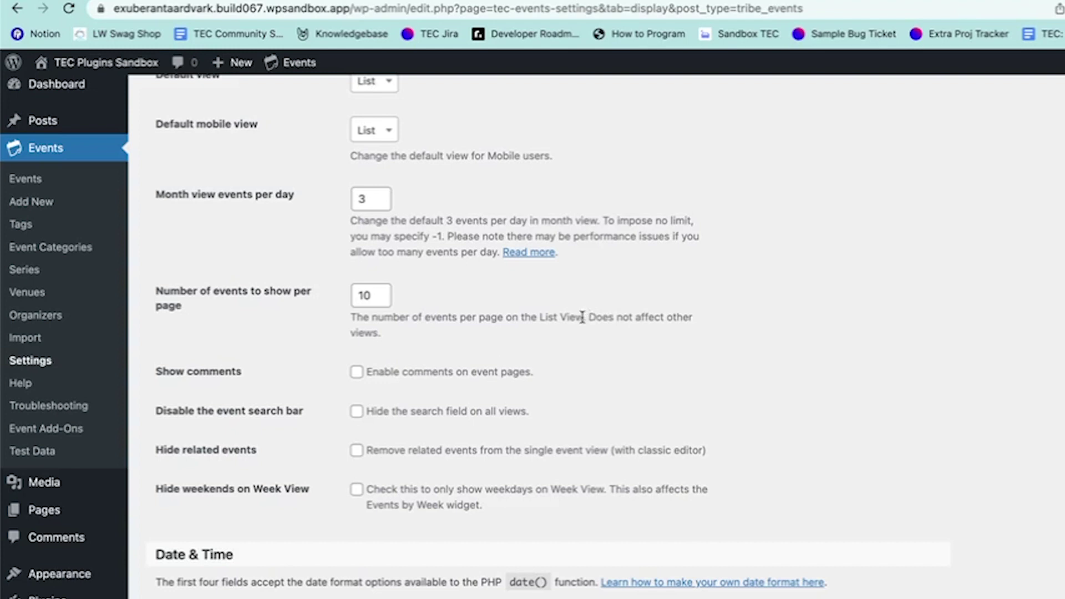
{"action": "scroll", "coordinate": [566, 362], "scroll_direction": "down", "scroll_amount": 2}
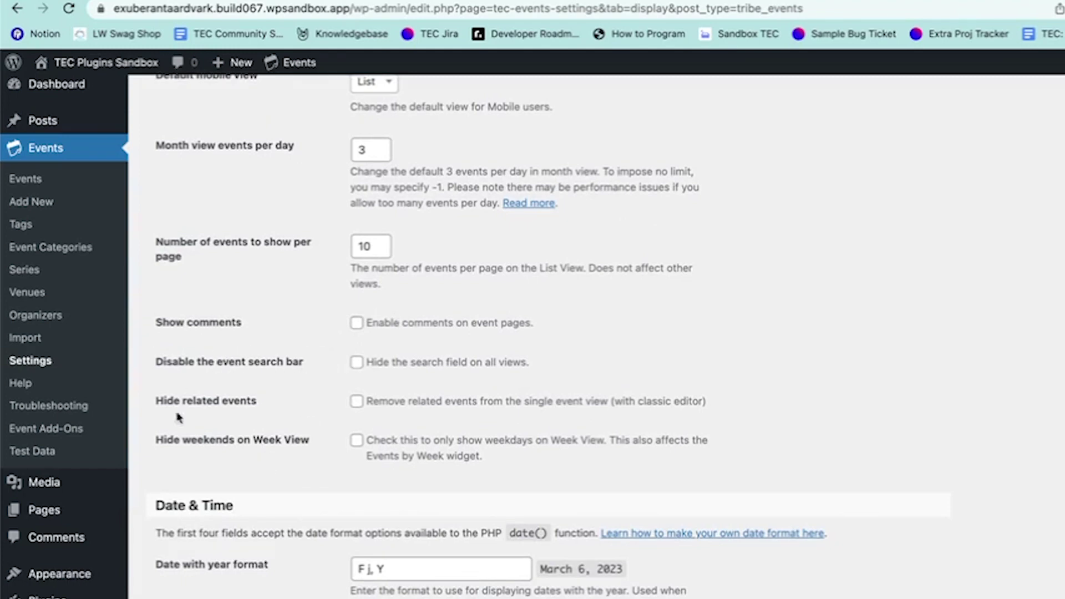
{"action": "scroll", "coordinate": [220, 397], "scroll_direction": "down", "scroll_amount": 1}
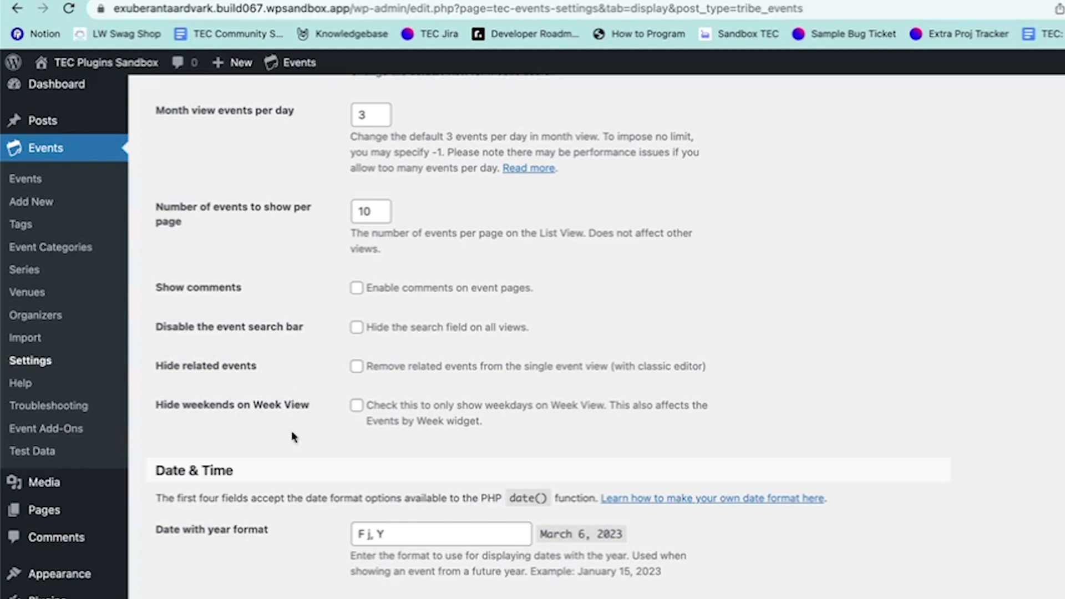
{"action": "scroll", "coordinate": [297, 435], "scroll_direction": "down", "scroll_amount": 5}
{"action": "scroll", "coordinate": [298, 435], "scroll_direction": "down", "scroll_amount": 2}
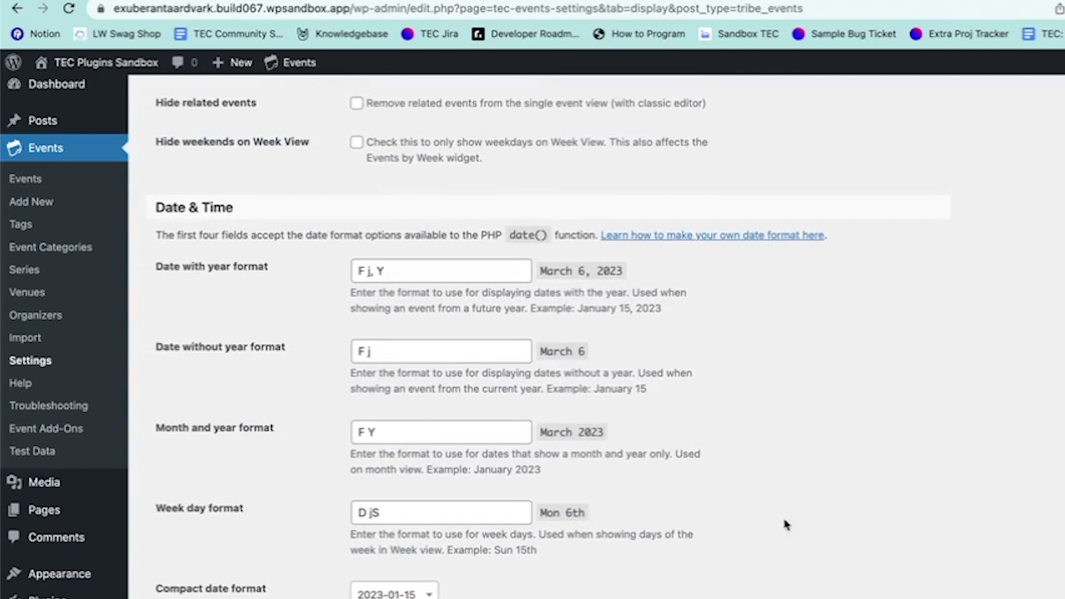
{"action": "scroll", "coordinate": [786, 528], "scroll_direction": "down", "scroll_amount": 5}
{"action": "scroll", "coordinate": [785, 529], "scroll_direction": "down", "scroll_amount": 15}
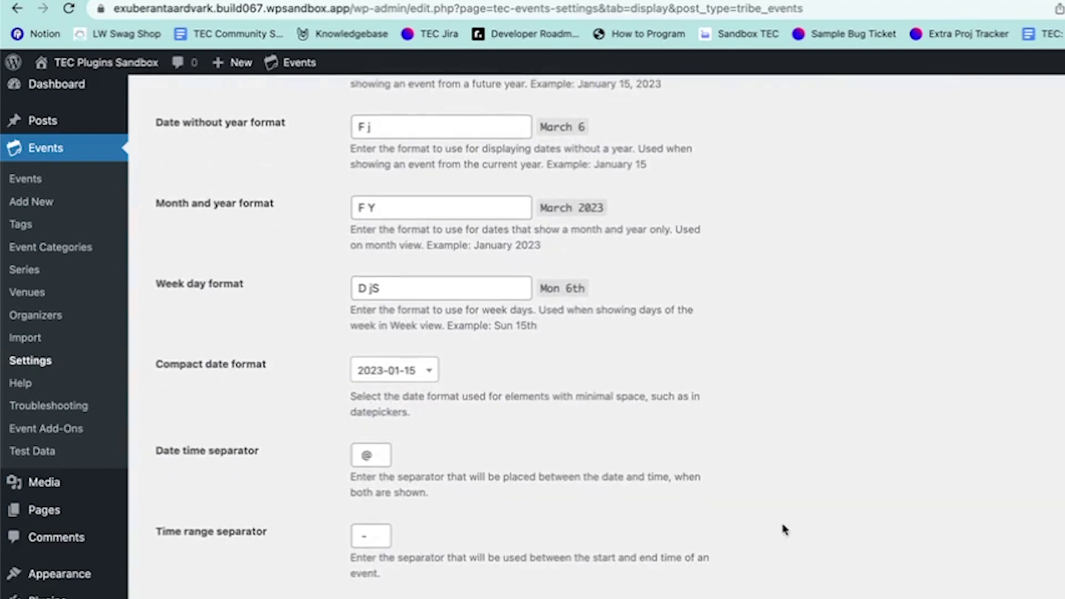
{"action": "scroll", "coordinate": [786, 542], "scroll_direction": "up", "scroll_amount": 1}
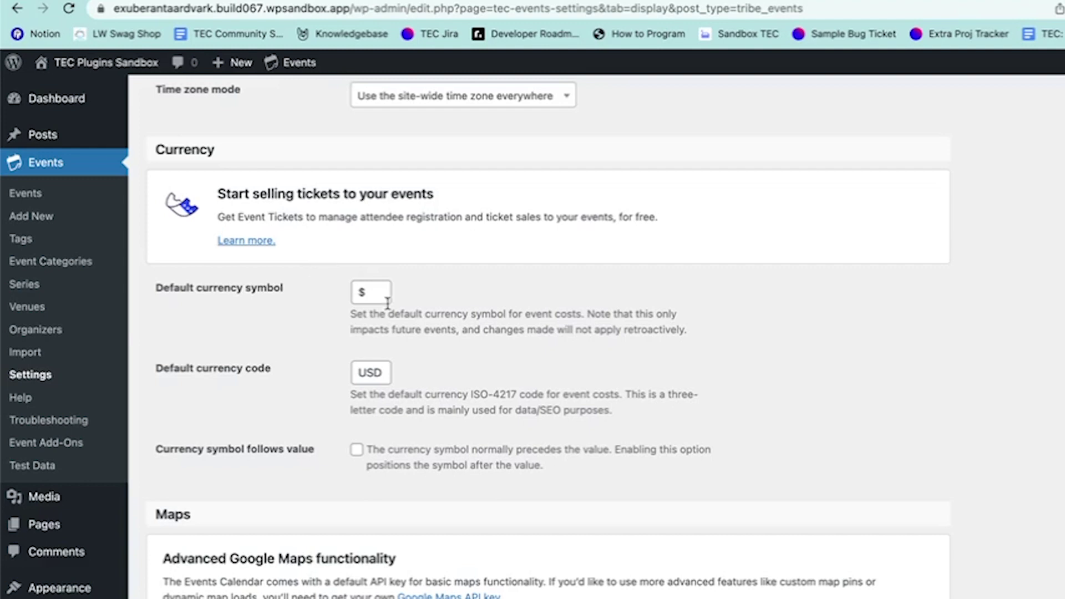
{"action": "scroll", "coordinate": [304, 361], "scroll_direction": "down", "scroll_amount": 5}
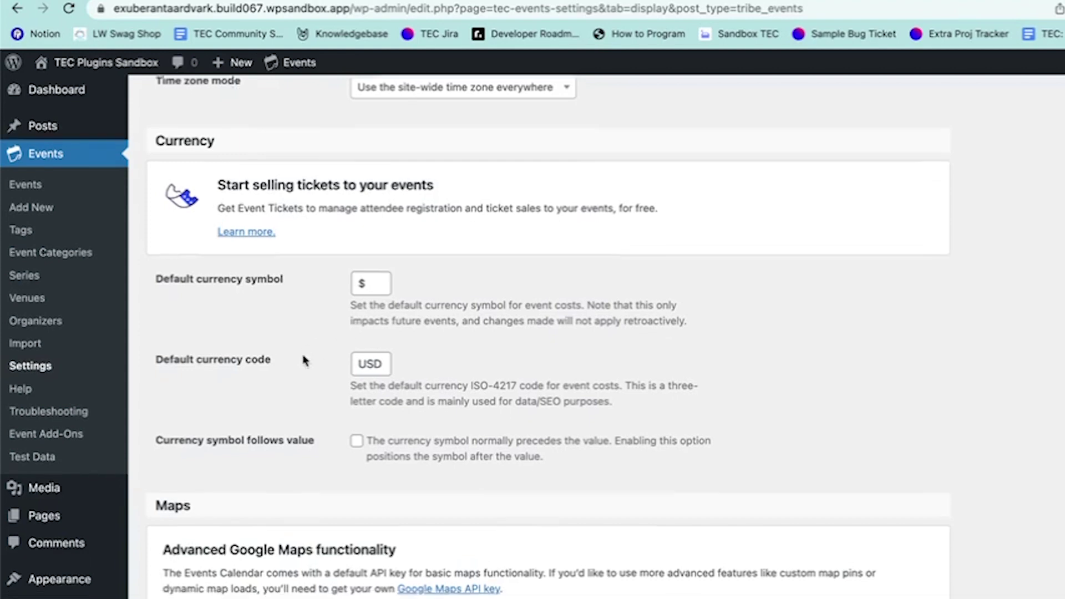
{"action": "scroll", "coordinate": [257, 321], "scroll_direction": "down", "scroll_amount": 3}
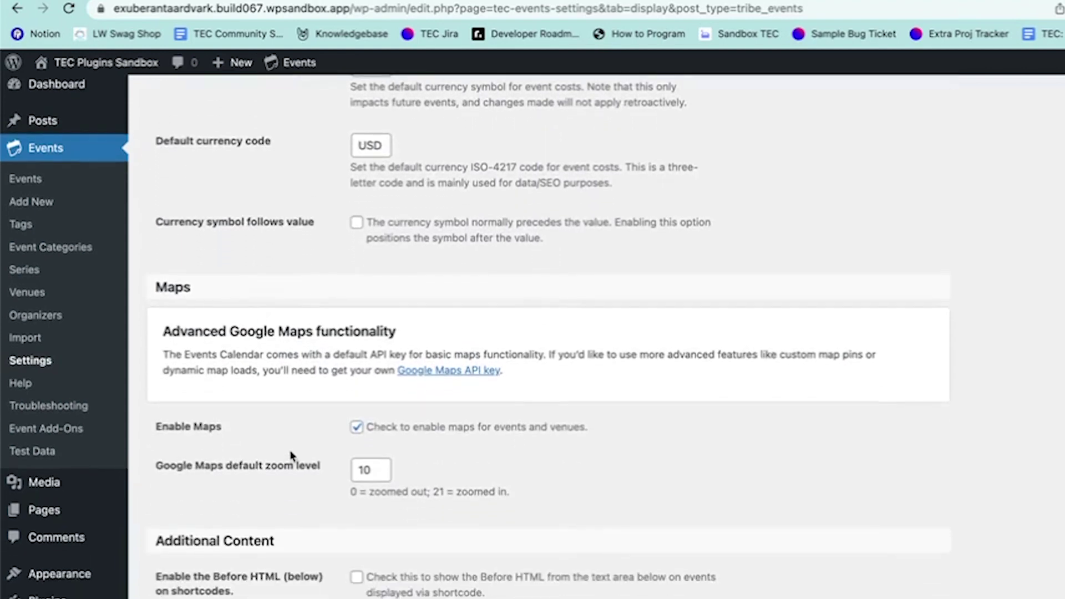
{"action": "scroll", "coordinate": [291, 456], "scroll_direction": "down", "scroll_amount": 1}
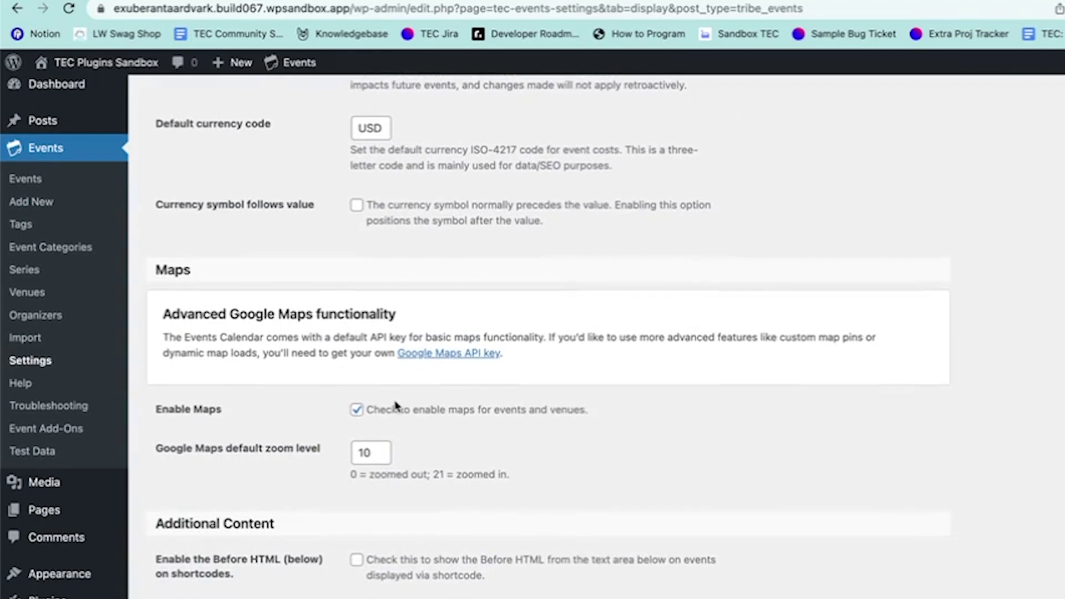
{"action": "scroll", "coordinate": [416, 397], "scroll_direction": "down", "scroll_amount": 3}
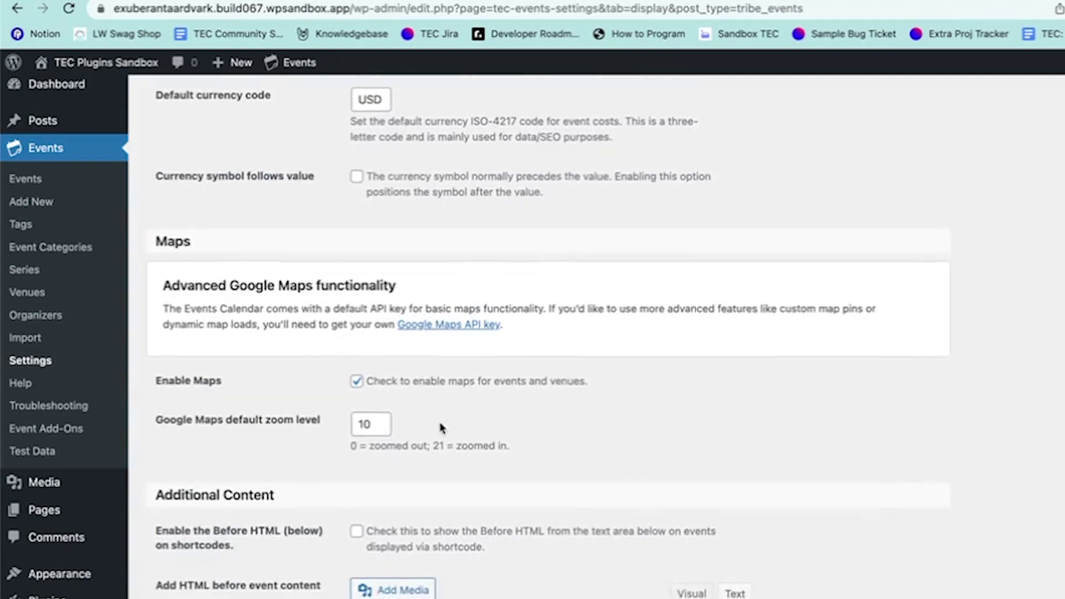
{"action": "scroll", "coordinate": [382, 427], "scroll_direction": "down", "scroll_amount": 6}
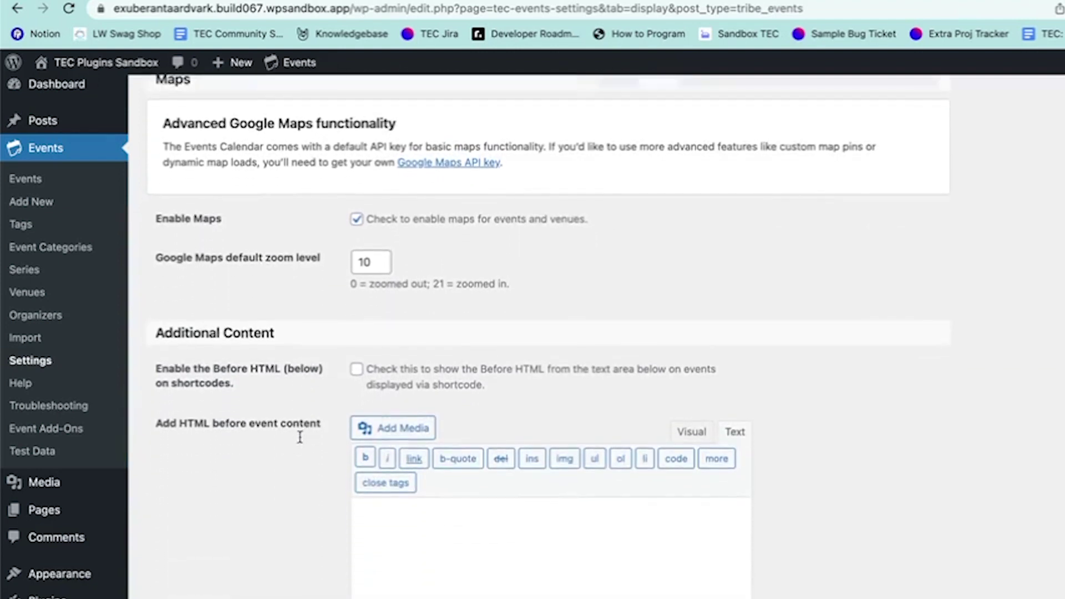
{"action": "scroll", "coordinate": [297, 446], "scroll_direction": "down", "scroll_amount": 3}
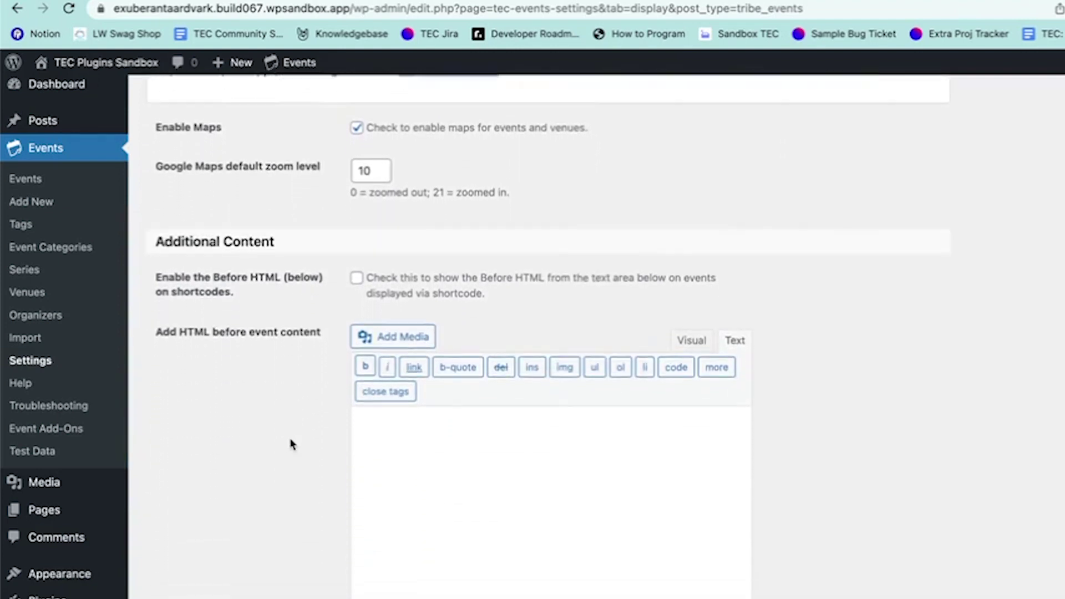
{"action": "scroll", "coordinate": [288, 444], "scroll_direction": "down", "scroll_amount": 1}
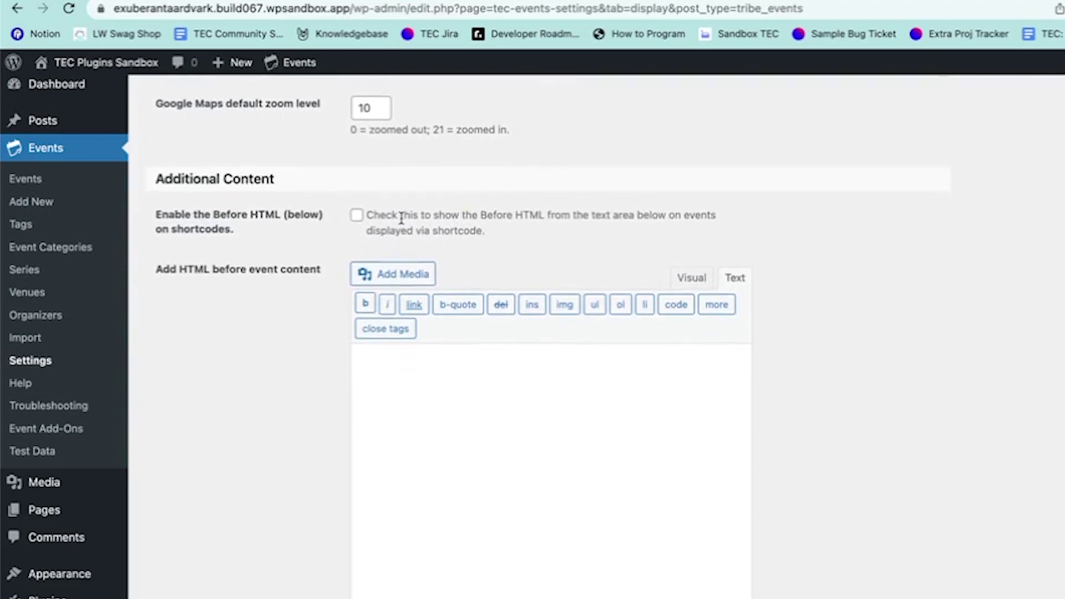
{"action": "scroll", "coordinate": [611, 485], "scroll_direction": "down", "scroll_amount": 5}
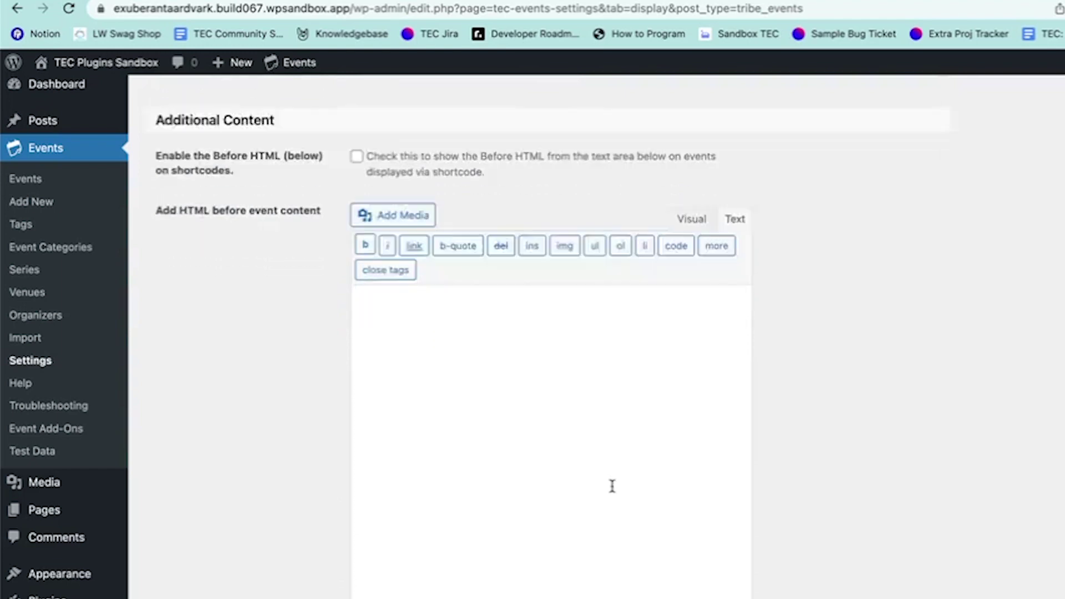
{"action": "scroll", "coordinate": [206, 331], "scroll_direction": "down", "scroll_amount": 10}
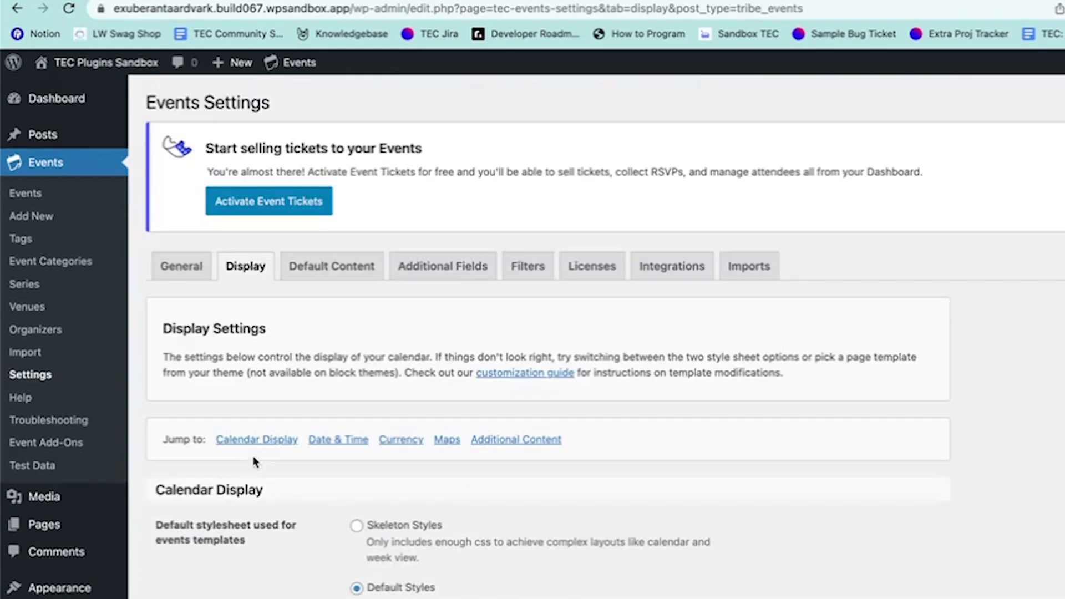
- Review the default Organizer, Venue and Address fields on Default Content, then move to Additional Fields
{"action": "left_click", "coordinate": [333, 269]}
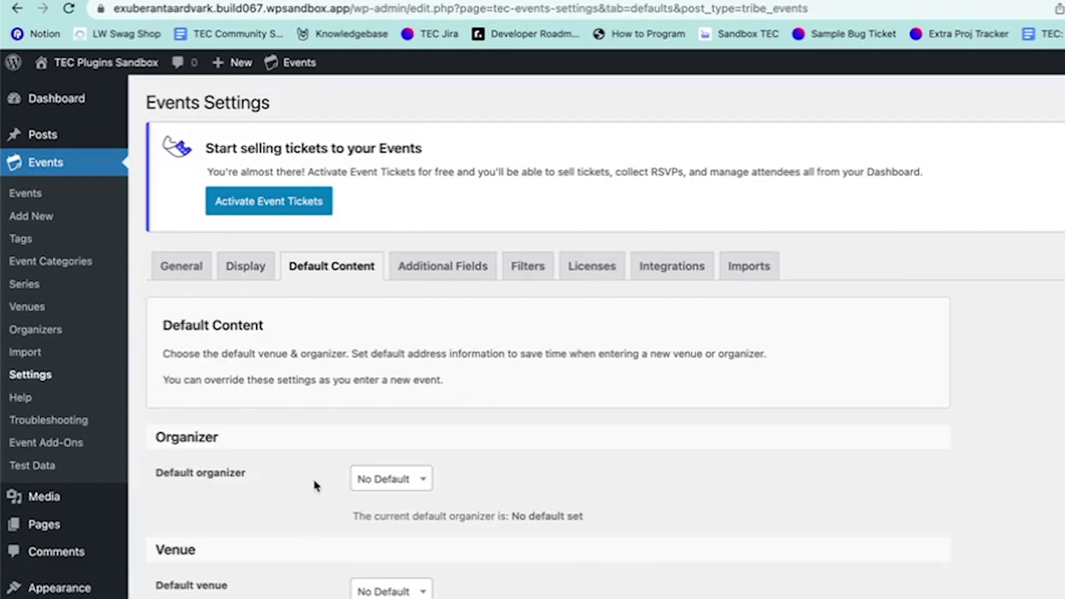
{"action": "scroll", "coordinate": [230, 493], "scroll_direction": "down", "scroll_amount": 1}
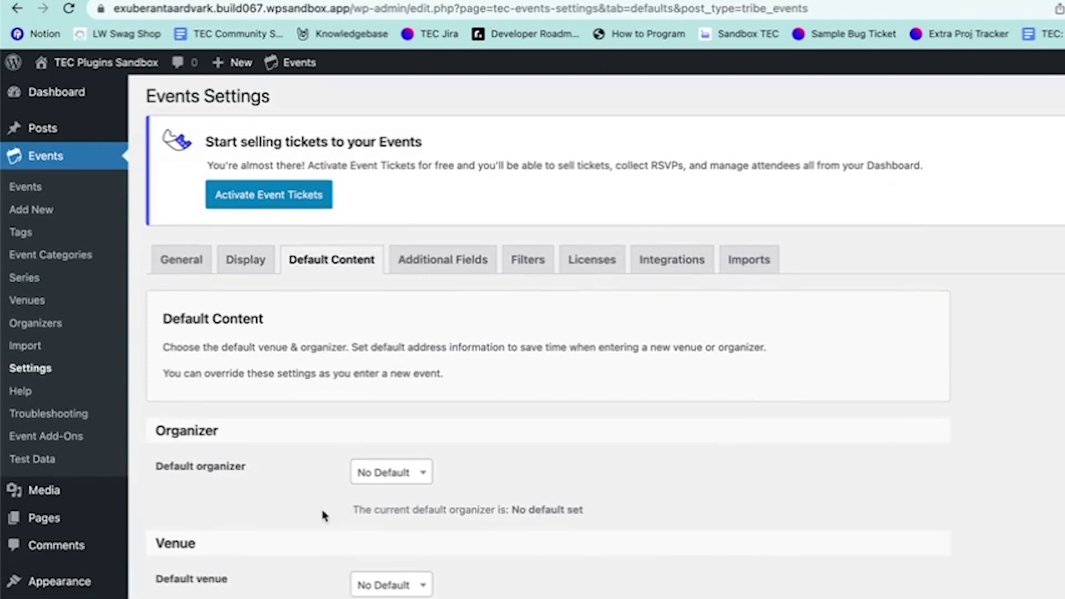
{"action": "scroll", "coordinate": [321, 515], "scroll_direction": "down", "scroll_amount": 2}
{"action": "scroll", "coordinate": [317, 513], "scroll_direction": "down", "scroll_amount": 5}
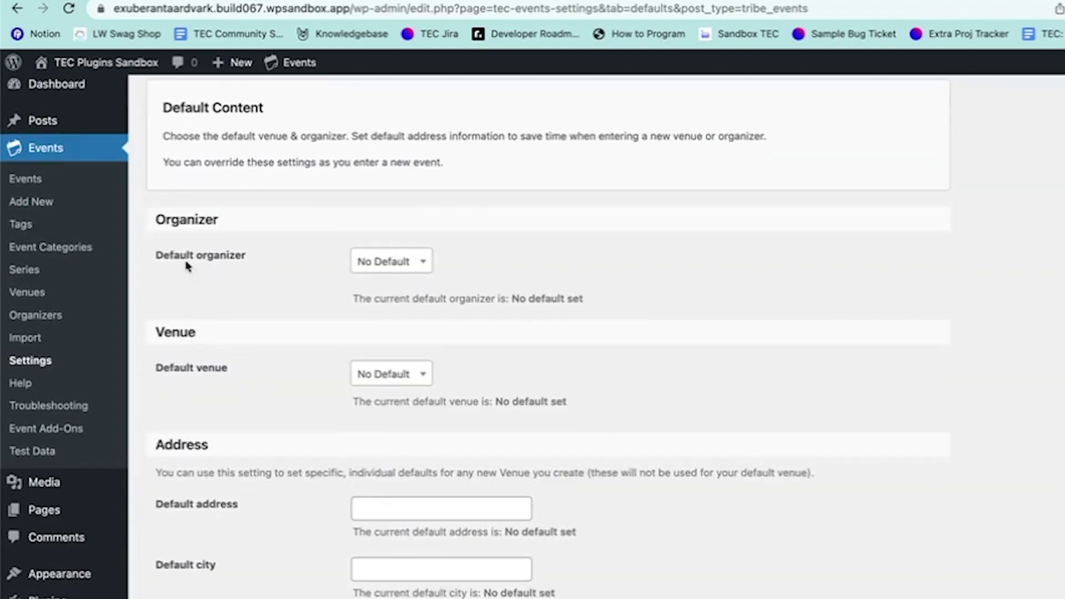
{"action": "scroll", "coordinate": [190, 404], "scroll_direction": "down", "scroll_amount": 9}
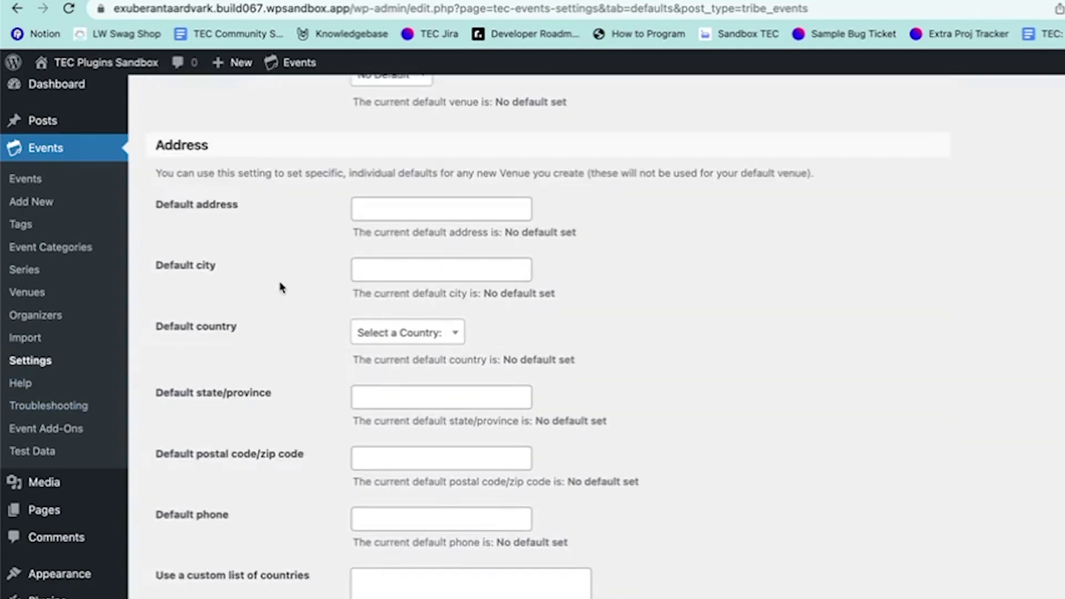
{"action": "scroll", "coordinate": [286, 286], "scroll_direction": "down", "scroll_amount": 1}
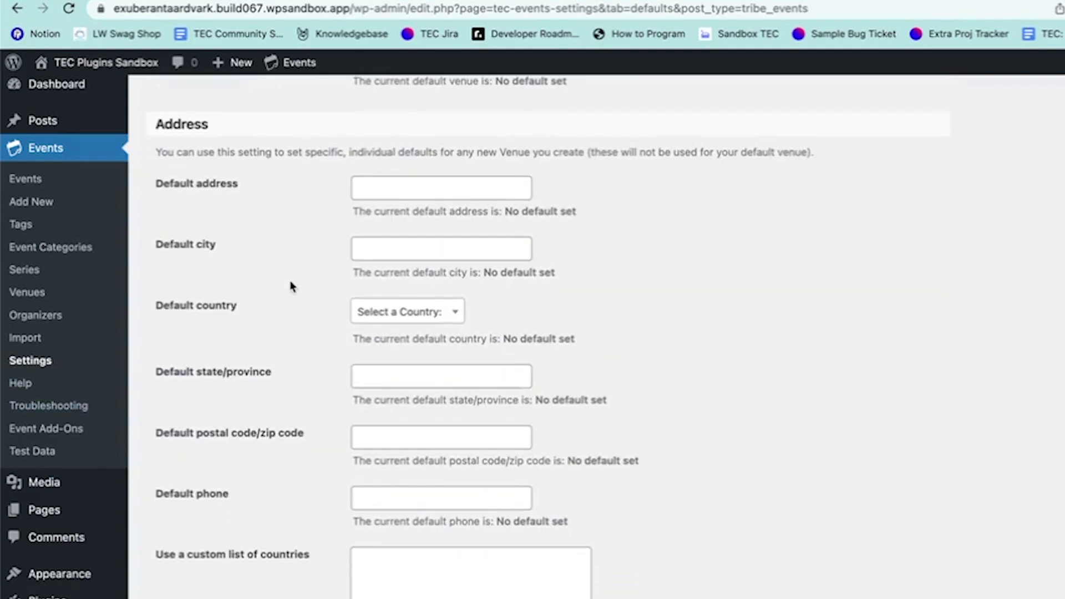
{"action": "scroll", "coordinate": [282, 284], "scroll_direction": "up", "scroll_amount": 1}
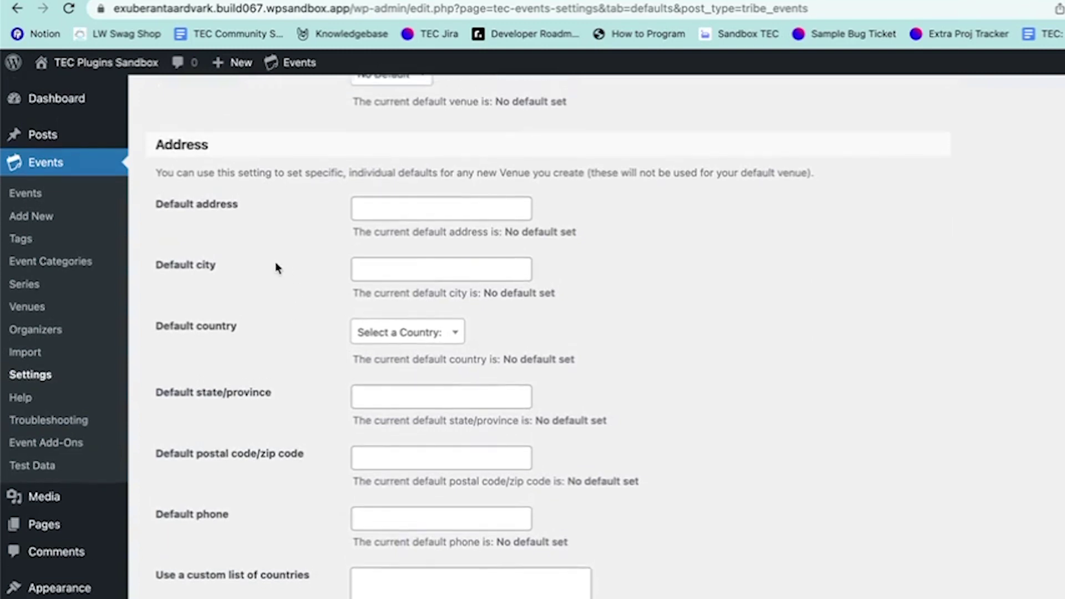
{"action": "scroll", "coordinate": [276, 266], "scroll_direction": "up", "scroll_amount": 10}
{"action": "scroll", "coordinate": [303, 318], "scroll_direction": "up", "scroll_amount": 5}
{"action": "left_click", "coordinate": [465, 274]}
- Look over the Additional Fields Add Field form, then switch to the Filters tab
{"action": "scroll", "coordinate": [693, 489], "scroll_direction": "down", "scroll_amount": 1}
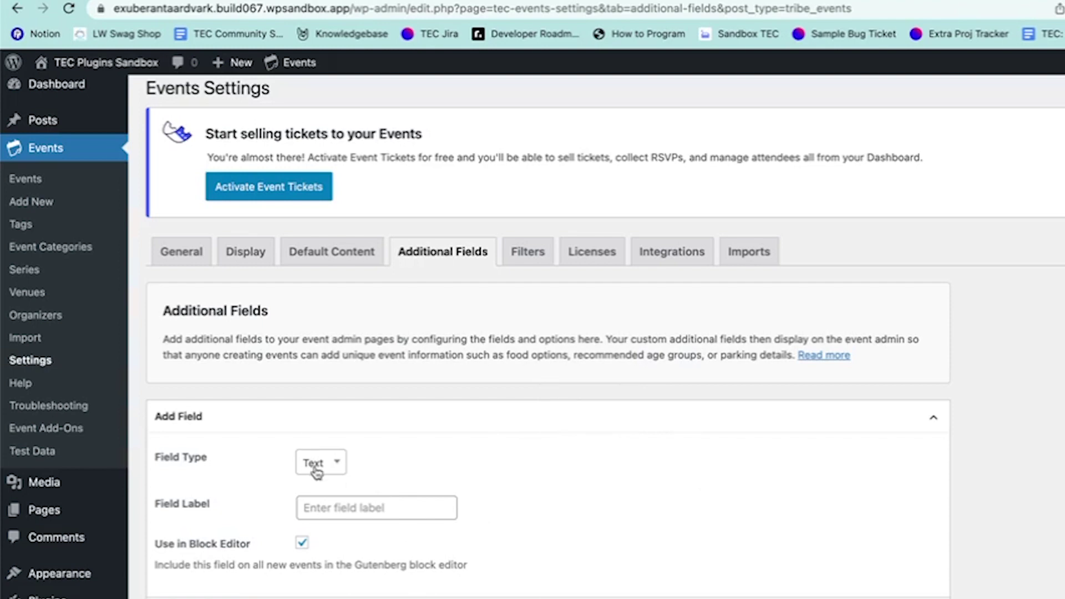
{"action": "left_click", "coordinate": [523, 262]}
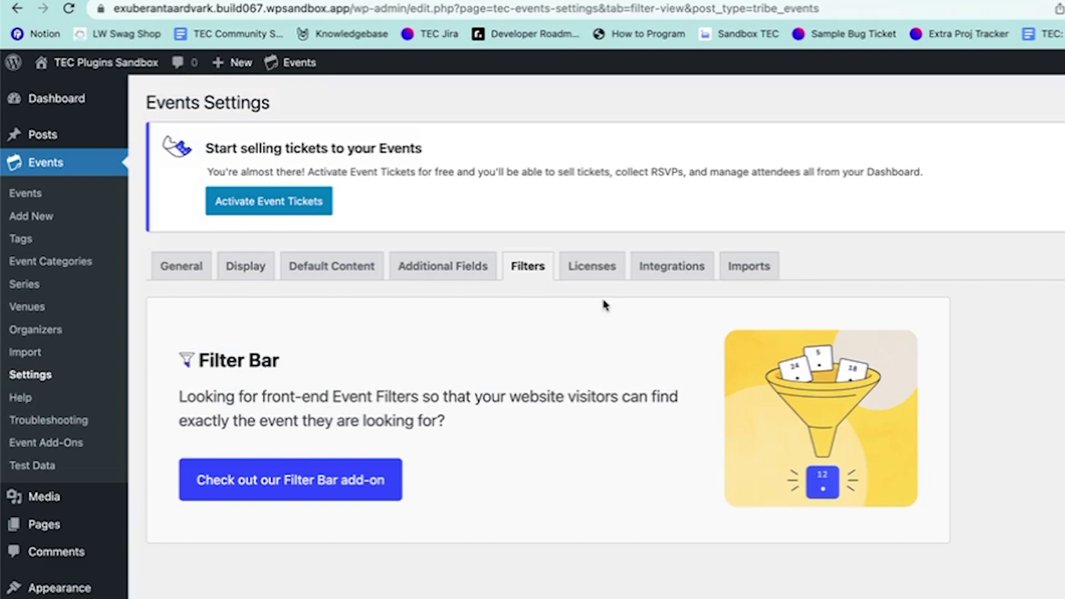
- Review the Promoter and Event Aggregator license key fields, then move to Integrations
{"action": "left_click", "coordinate": [598, 274]}
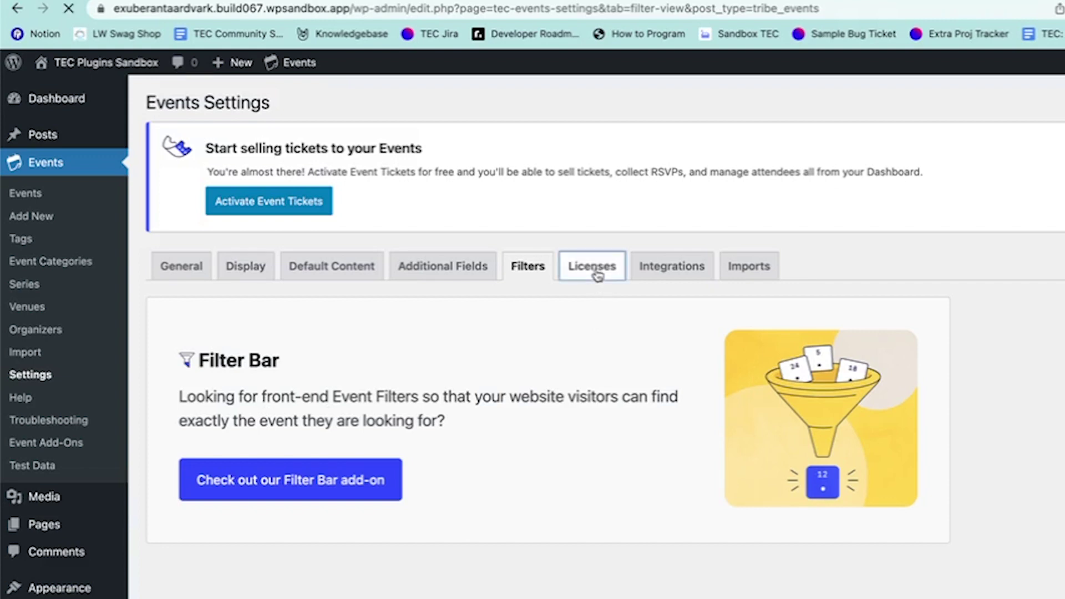
{"action": "scroll", "coordinate": [721, 460], "scroll_direction": "down", "scroll_amount": 1}
{"action": "scroll", "coordinate": [713, 472], "scroll_direction": "up", "scroll_amount": 1}
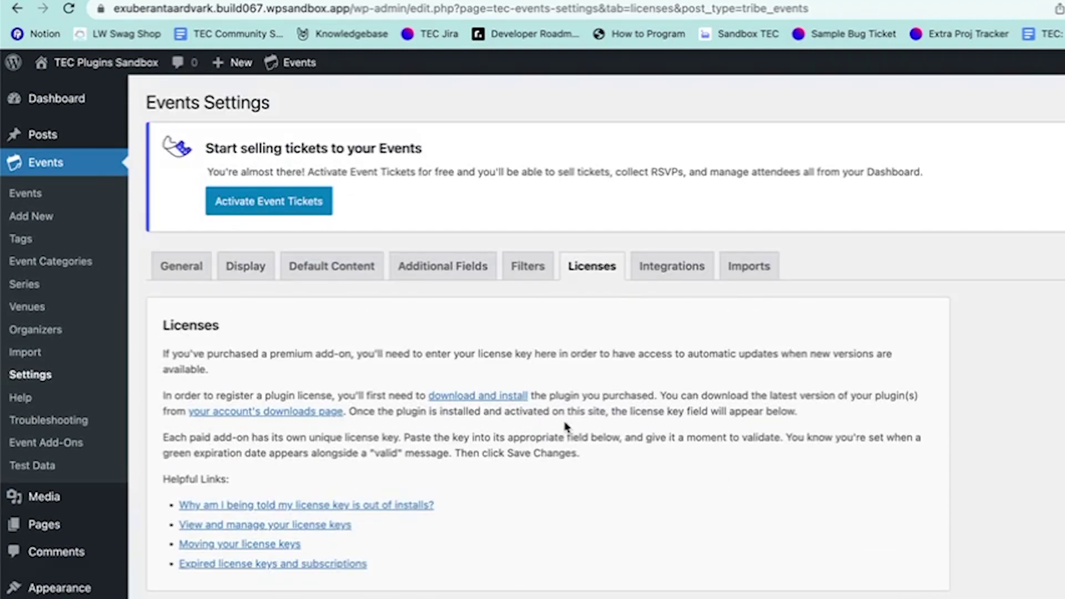
{"action": "scroll", "coordinate": [652, 452], "scroll_direction": "down", "scroll_amount": 4}
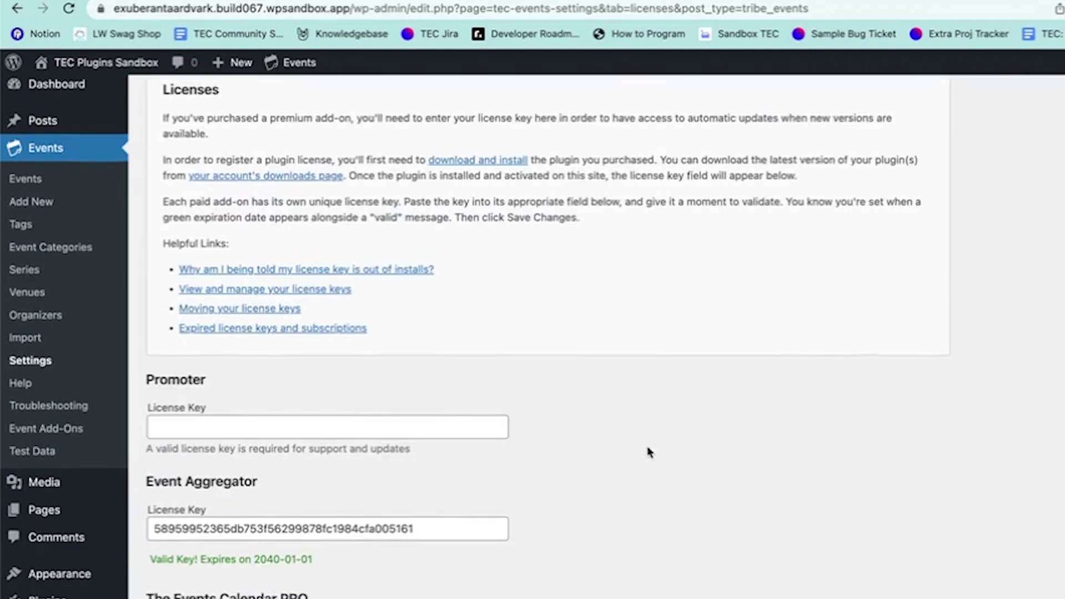
{"action": "scroll", "coordinate": [647, 452], "scroll_direction": "up", "scroll_amount": 4}
{"action": "left_click", "coordinate": [671, 267]}
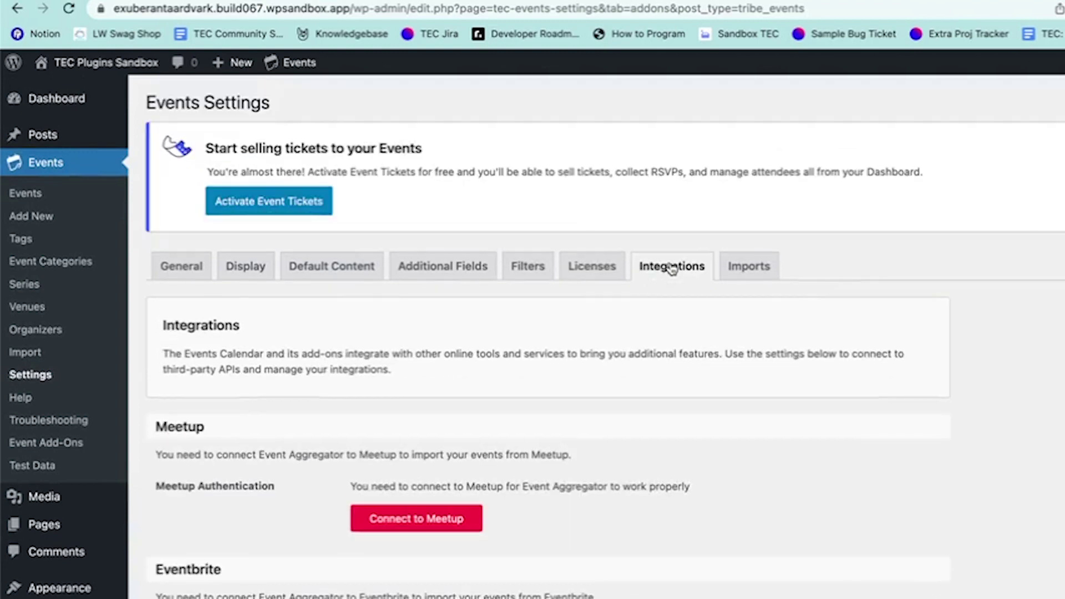
- Scroll through the Meetup, Eventbrite and Google Maps API sections of the Integrations tab
{"action": "scroll", "coordinate": [813, 449], "scroll_direction": "down", "scroll_amount": 1}
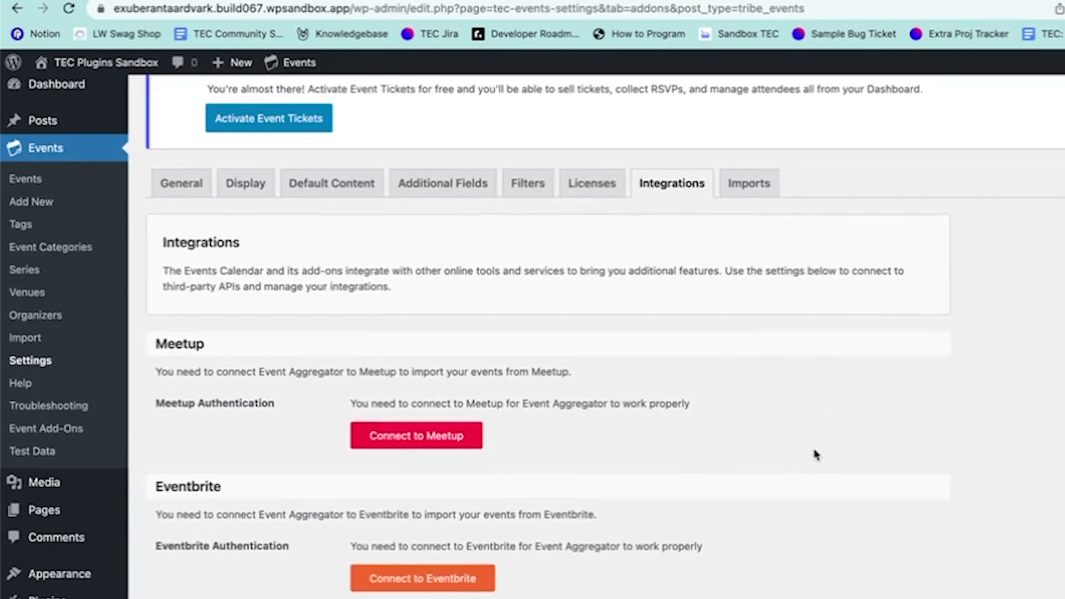
{"action": "scroll", "coordinate": [815, 455], "scroll_direction": "down", "scroll_amount": 3}
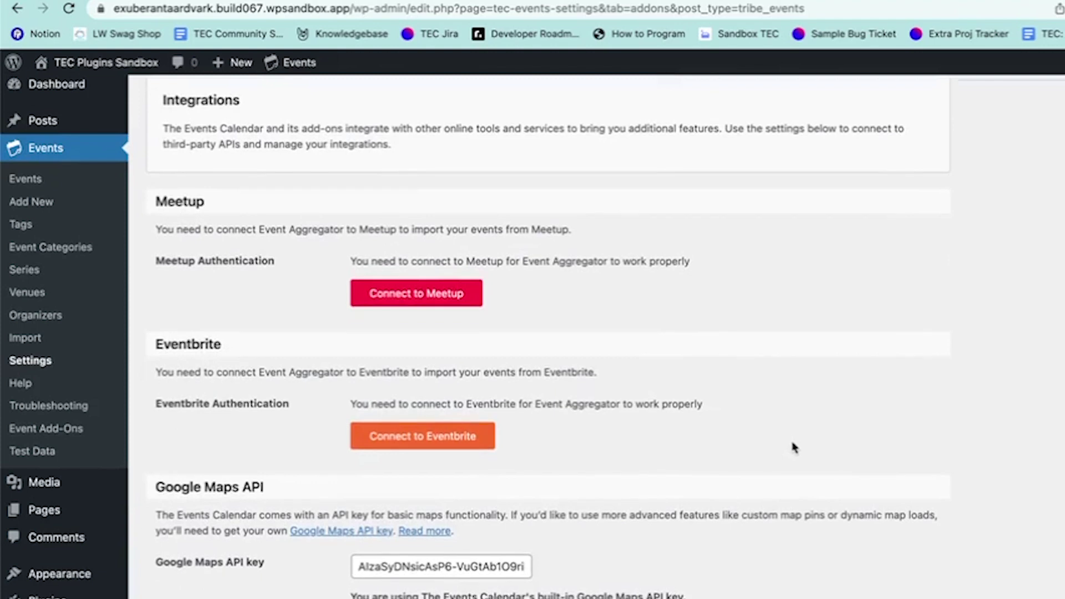
{"action": "scroll", "coordinate": [794, 447], "scroll_direction": "up", "scroll_amount": 2}
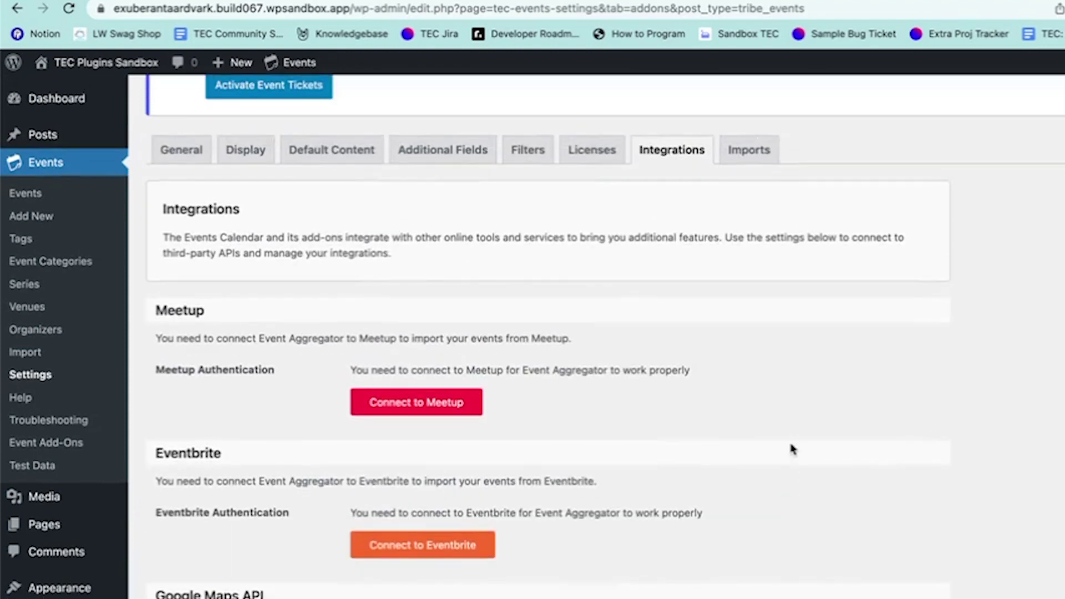
- Open the Imports tab and review Event Update Authority and the Global Import Settings
{"action": "left_click", "coordinate": [758, 162]}
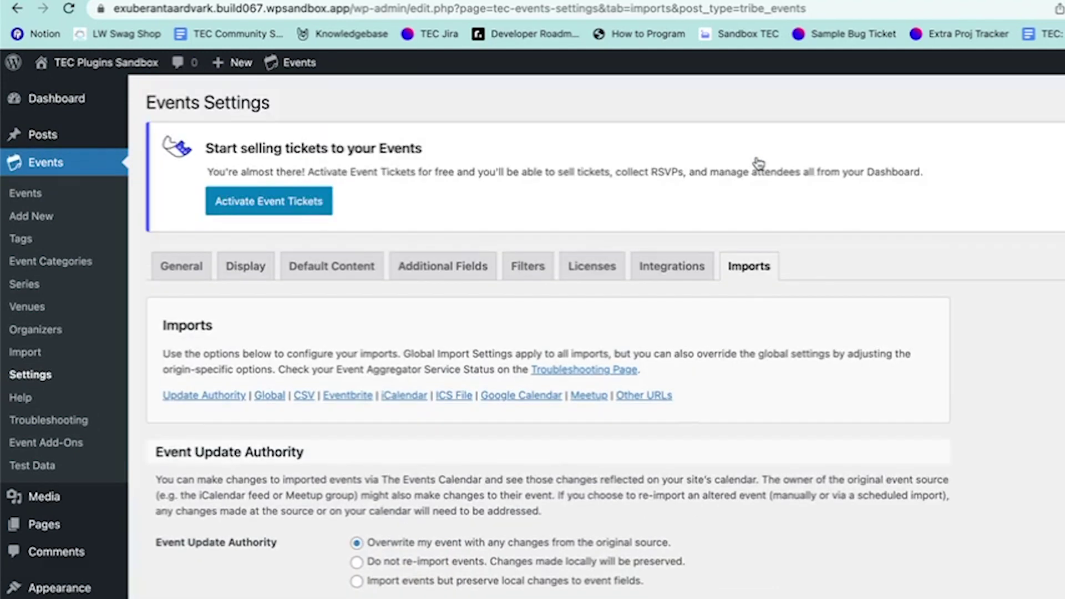
{"action": "scroll", "coordinate": [797, 304], "scroll_direction": "down", "scroll_amount": 3}
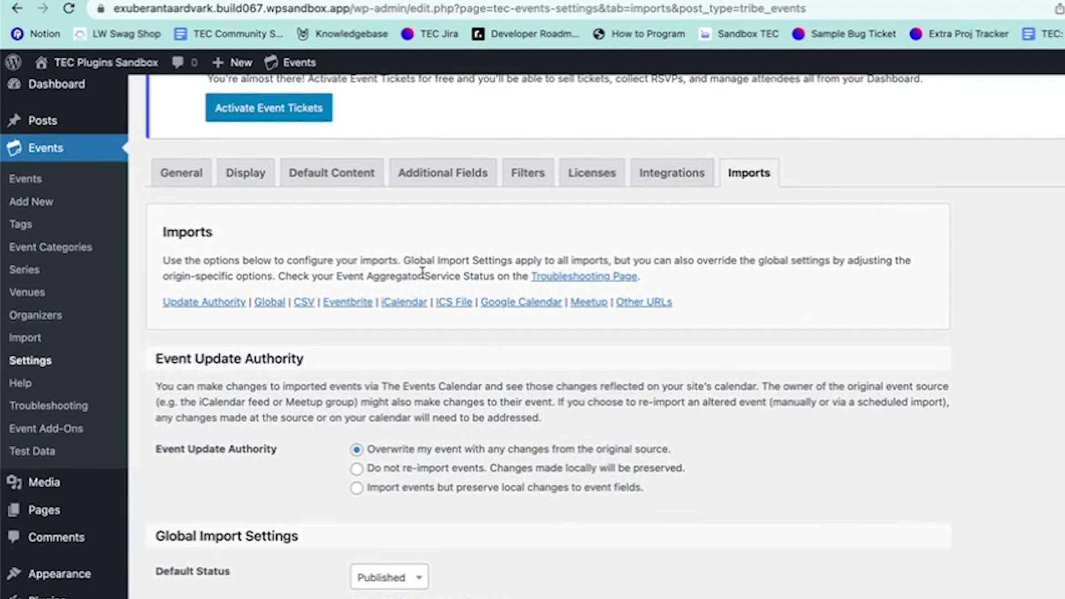
{"action": "scroll", "coordinate": [838, 488], "scroll_direction": "down", "scroll_amount": 1}
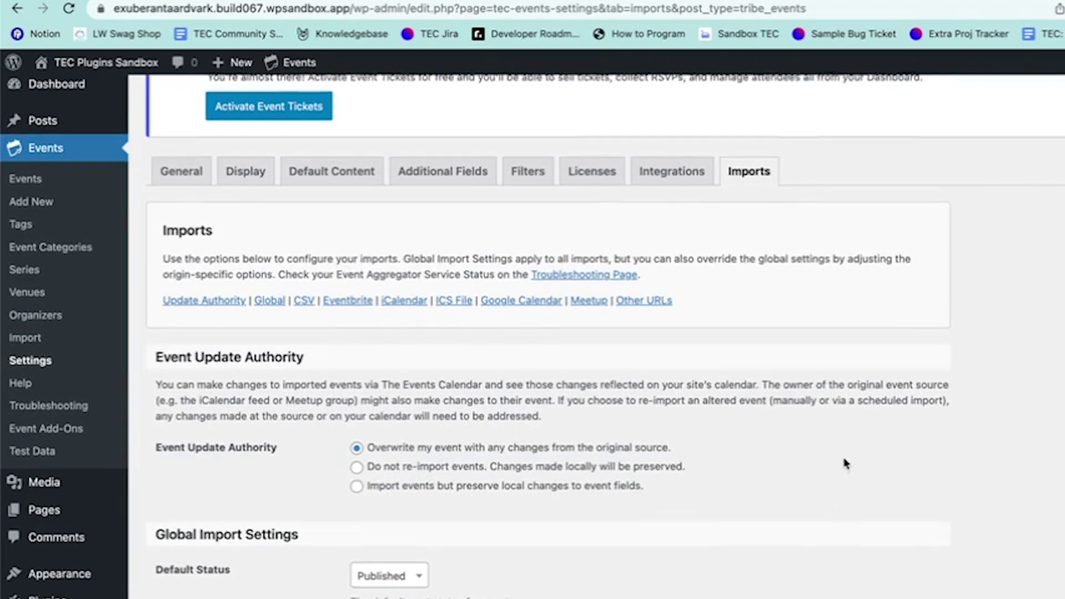
{"action": "scroll", "coordinate": [845, 464], "scroll_direction": "down", "scroll_amount": 3}
{"action": "scroll", "coordinate": [846, 463], "scroll_direction": "down", "scroll_amount": 10}
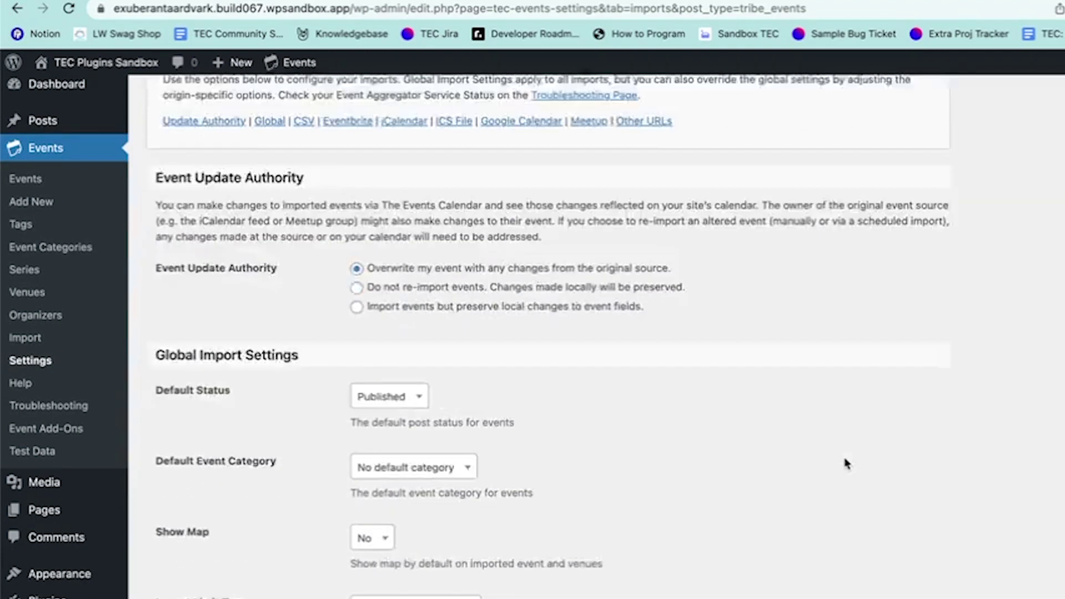